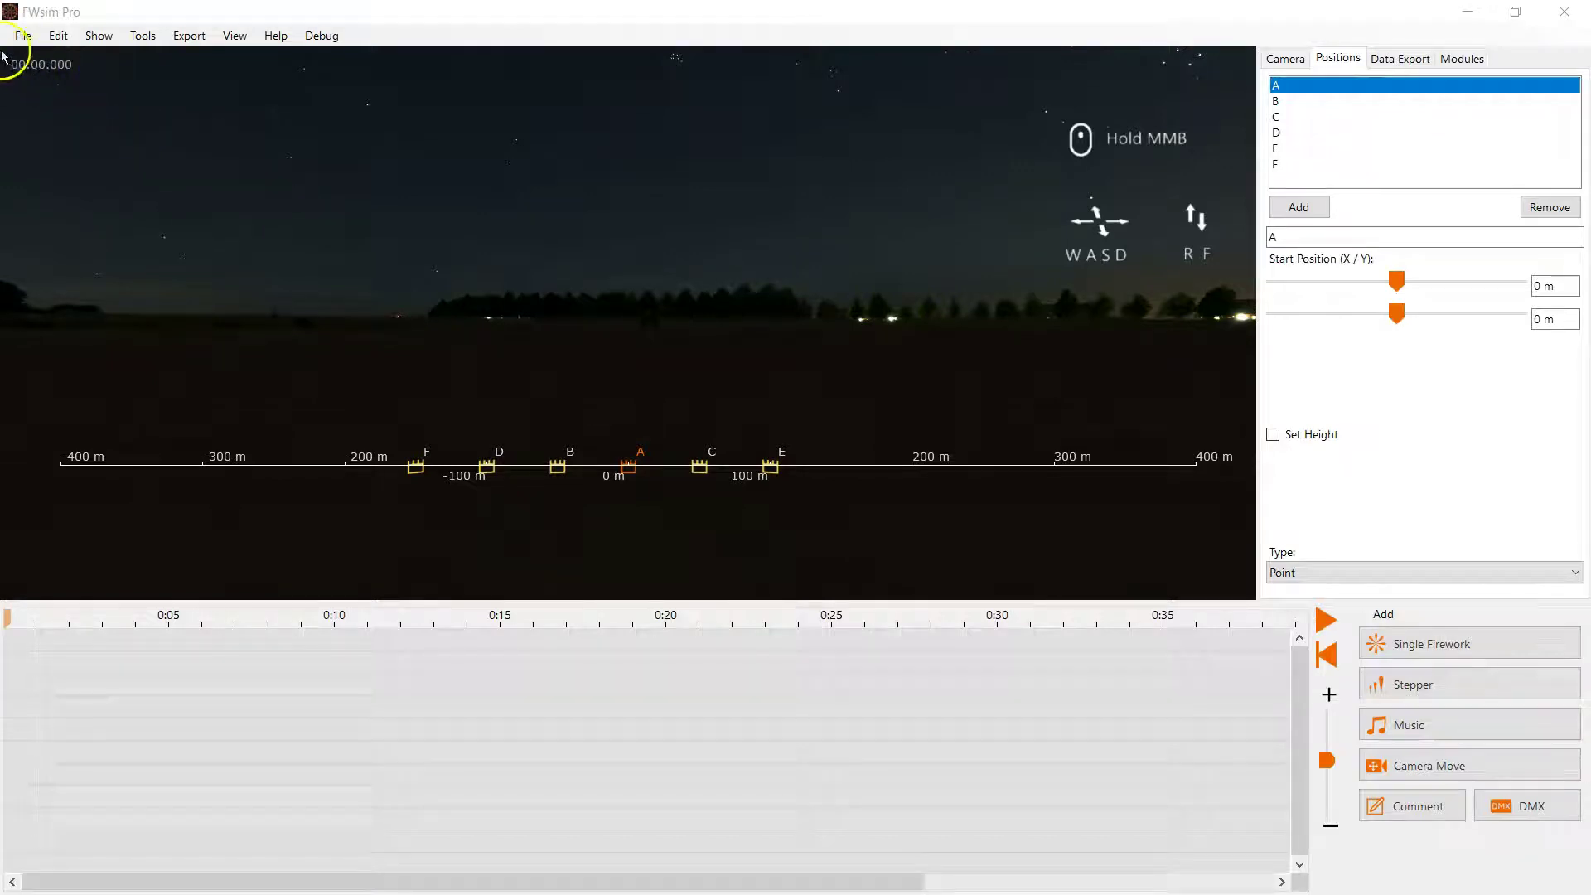
Create a new empty show that uses the Pyrodigital firing system
left_click(22, 37)
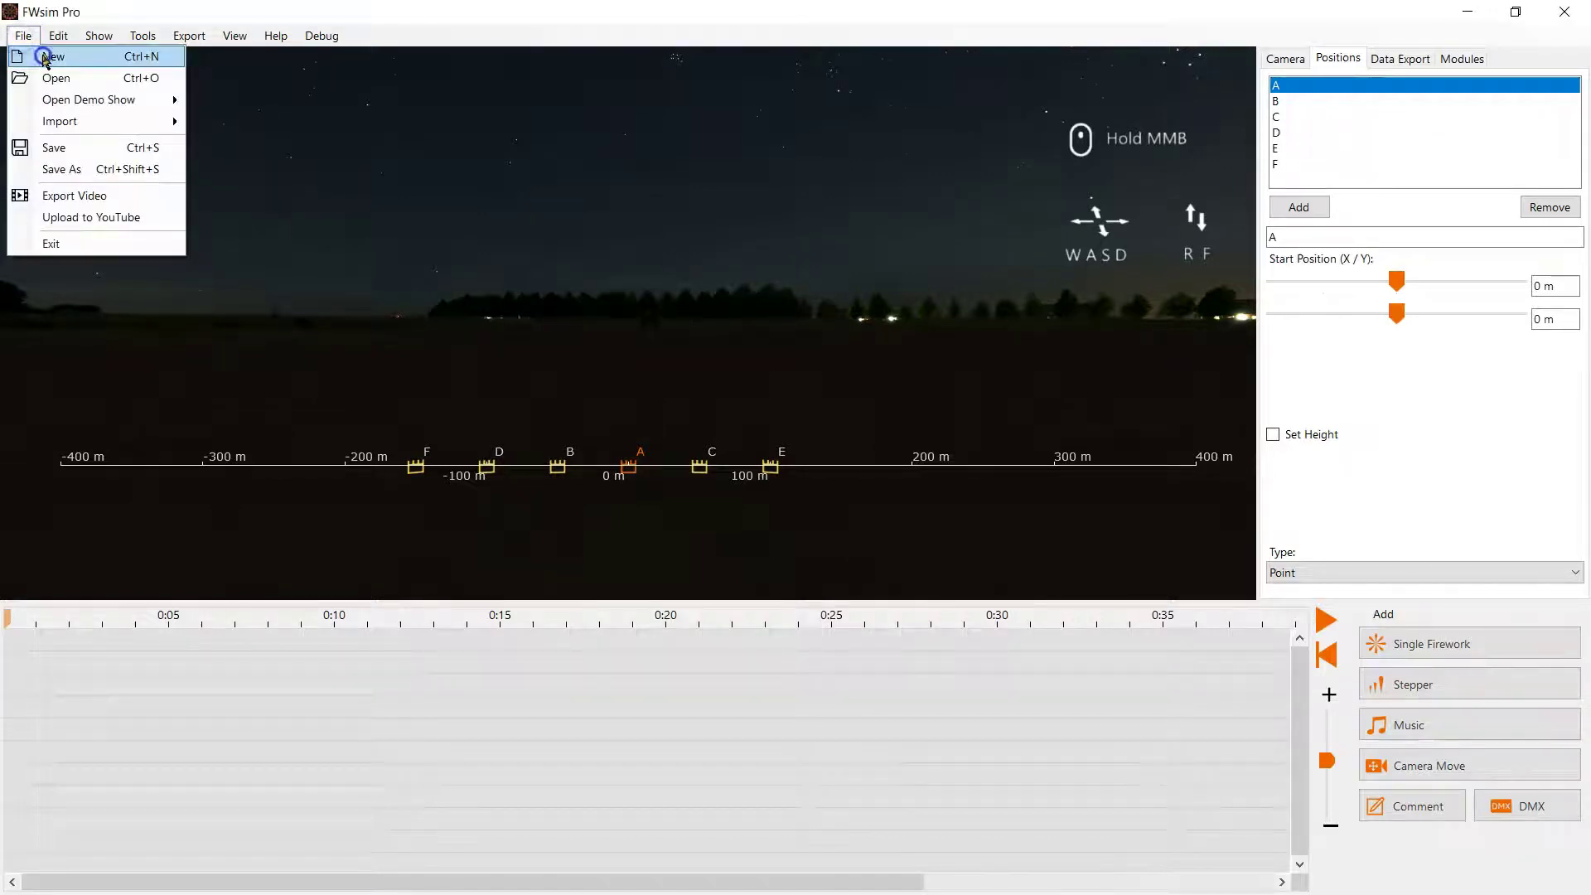
left_click(45, 56)
left_click(756, 298)
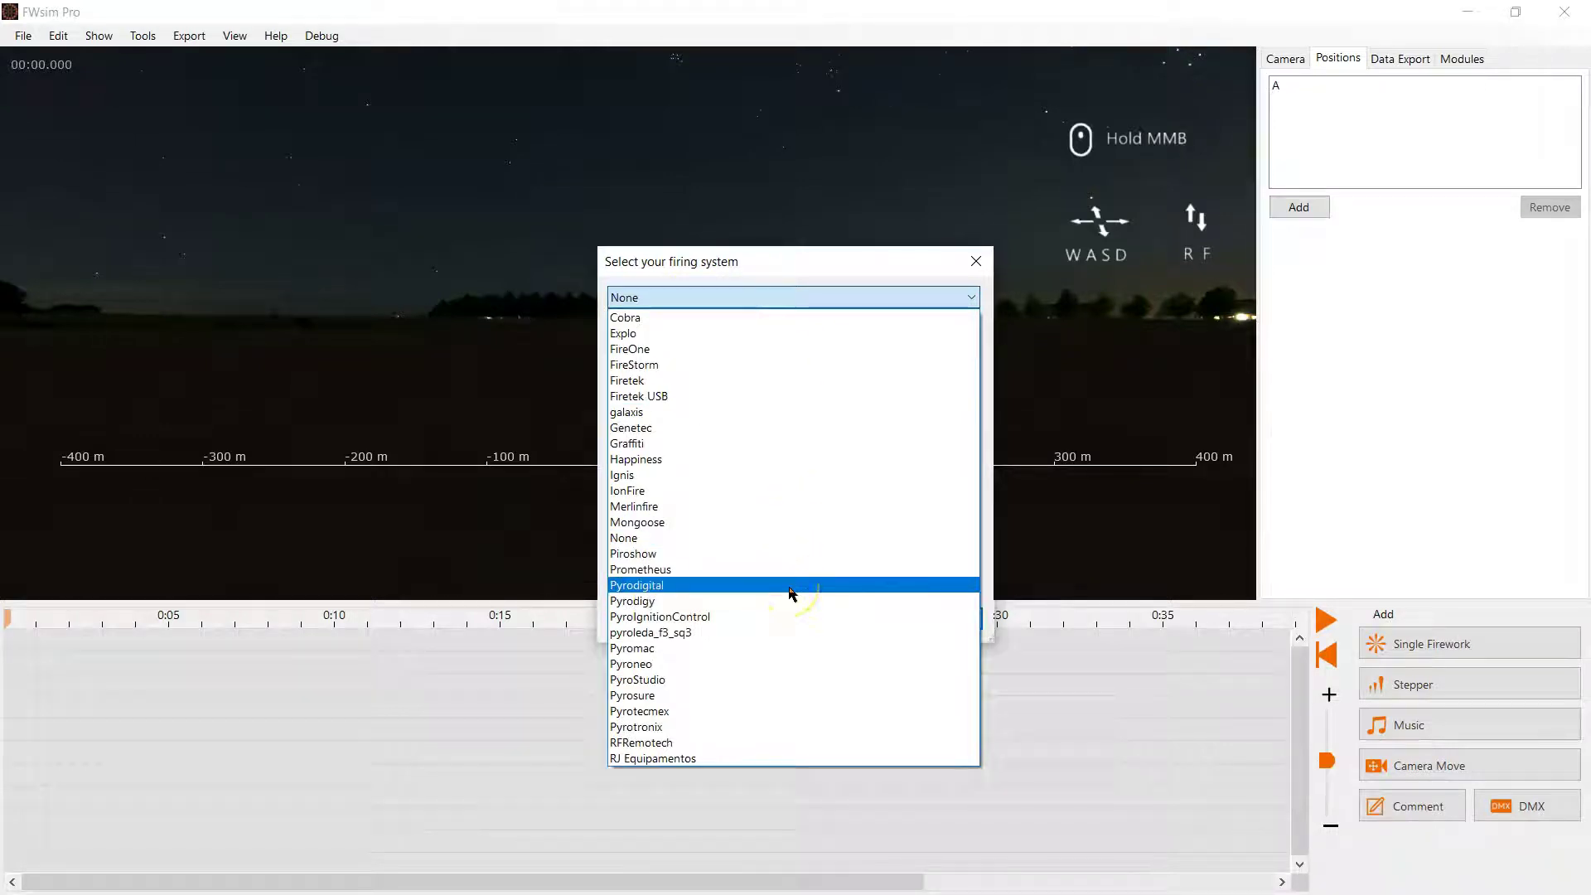
left_click(789, 591)
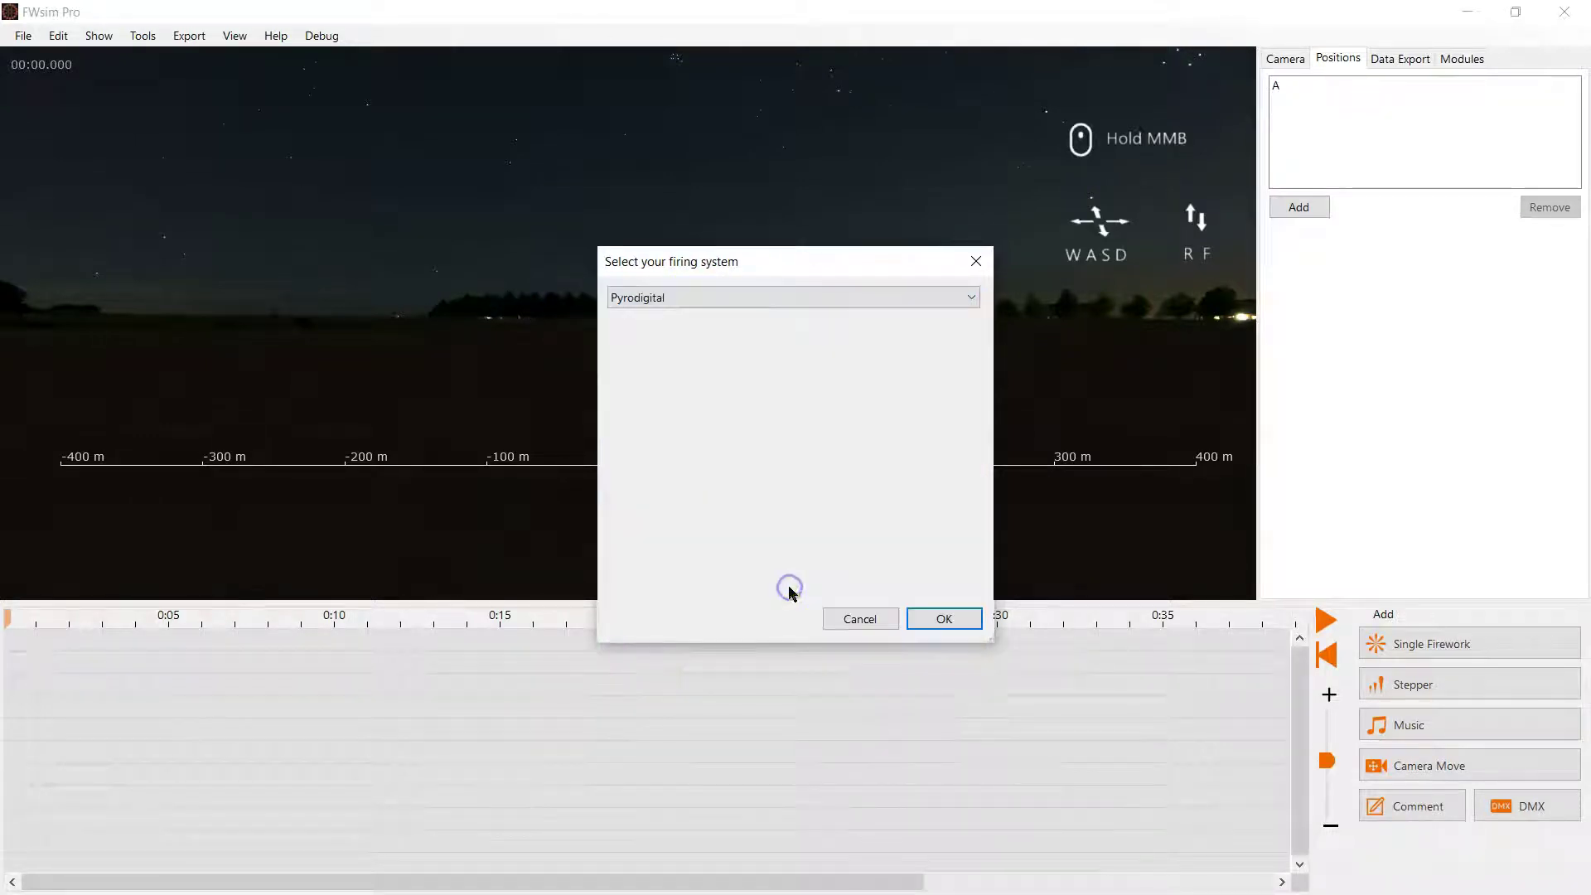
left_click(980, 620)
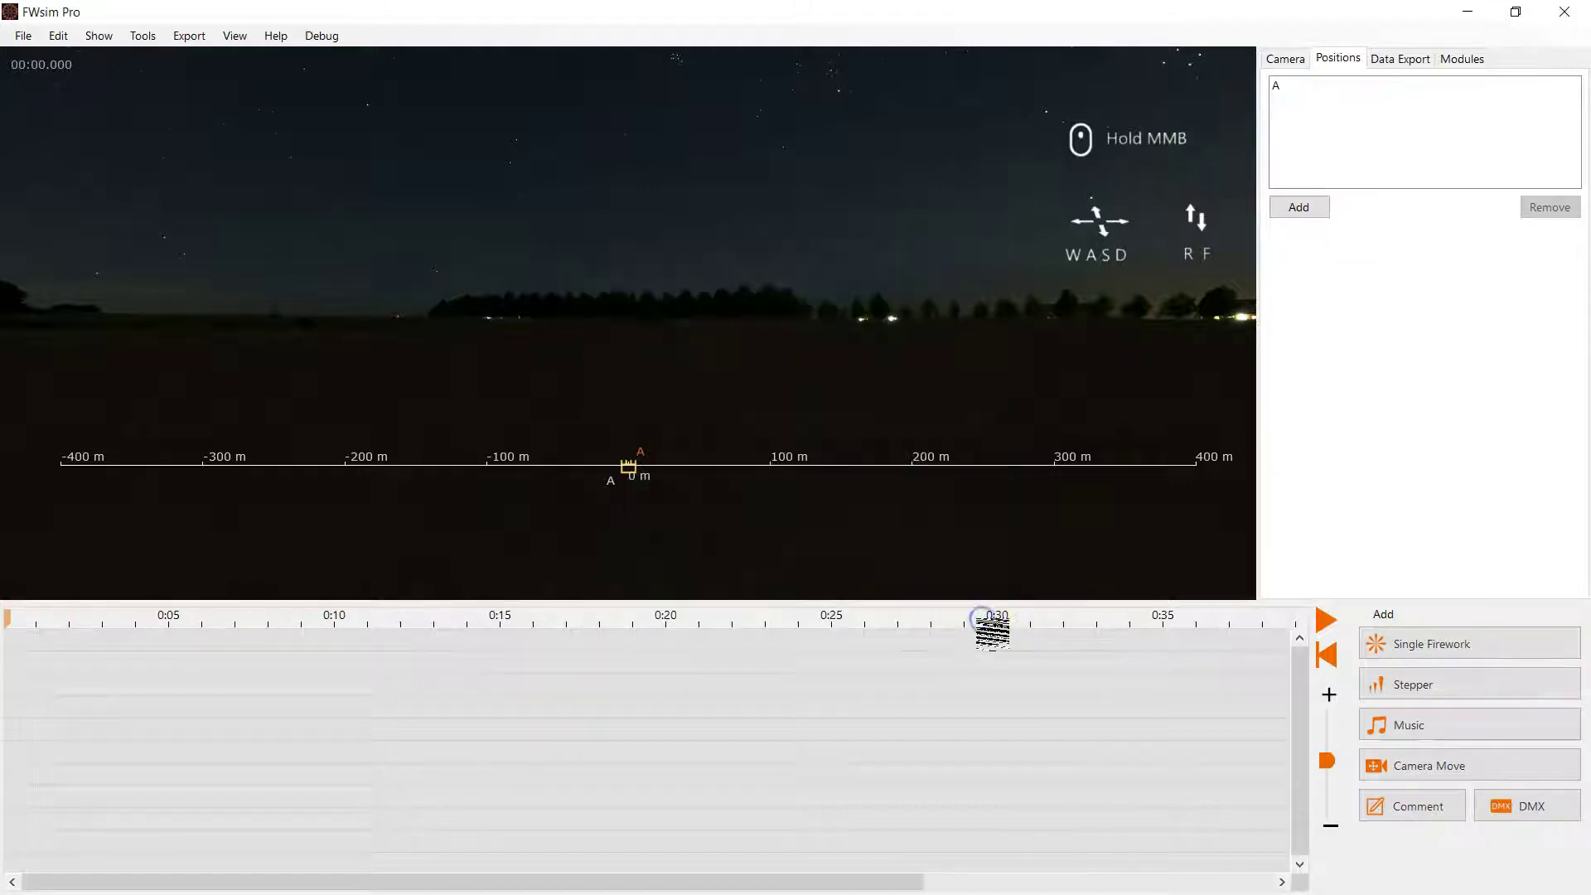
Add launch positions B and C, placing C right of A and B at -60/-49 m
left_click(1317, 210)
left_click(1317, 210)
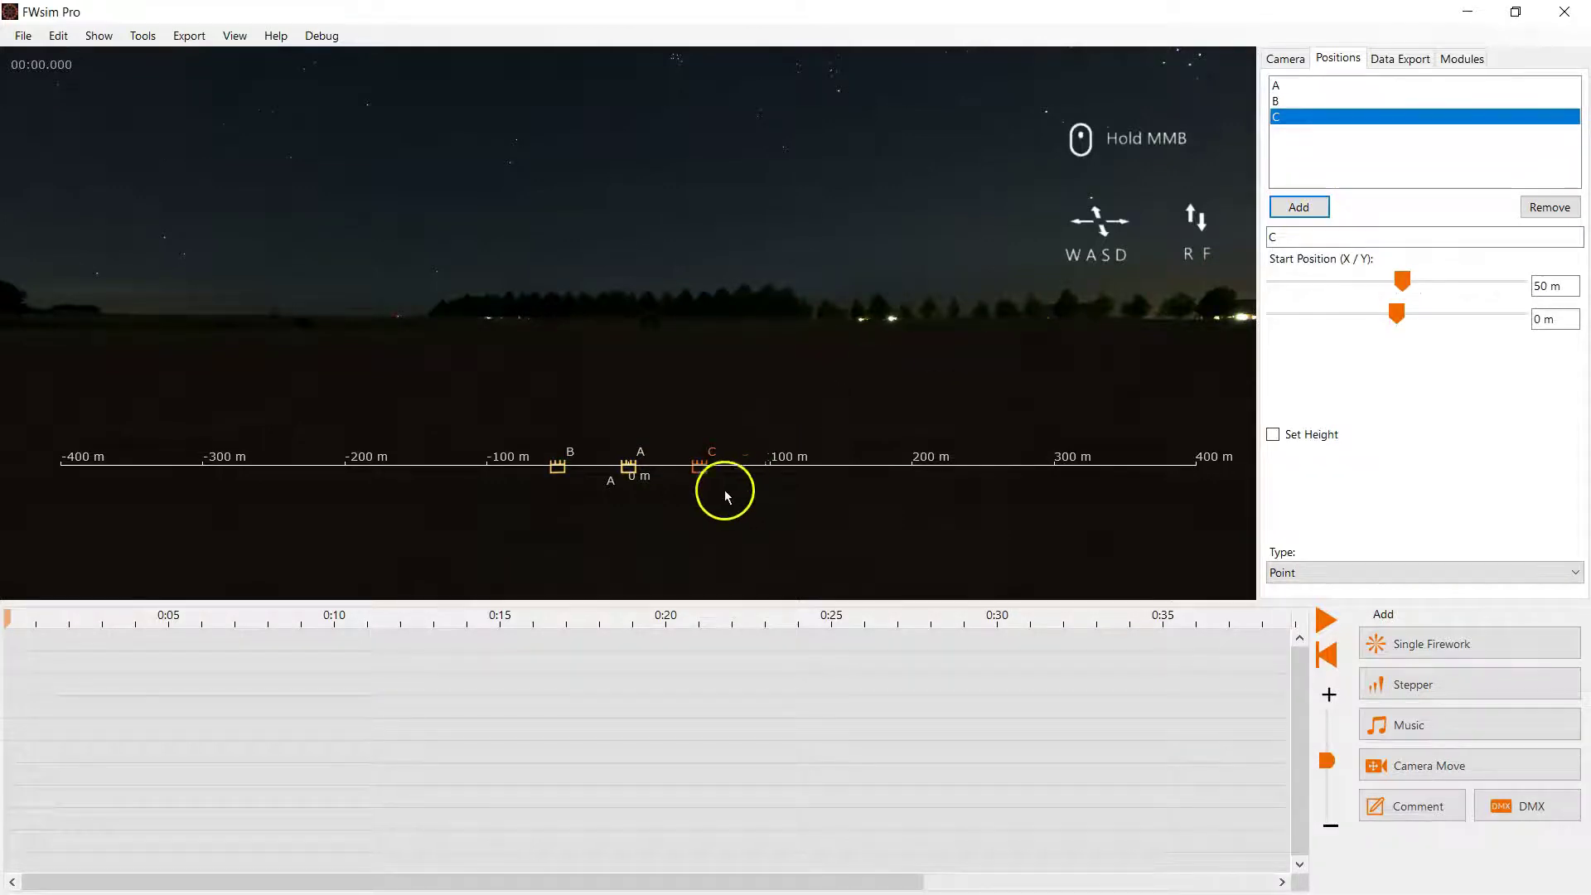
mouse_move(701, 466)
left_mouse_down()
mouse_move(775, 491)
mouse_move(756, 496)
left_mouse_up()
mouse_move(557, 466)
left_mouse_down()
mouse_move(546, 496)
mouse_move(530, 492)
left_mouse_up()
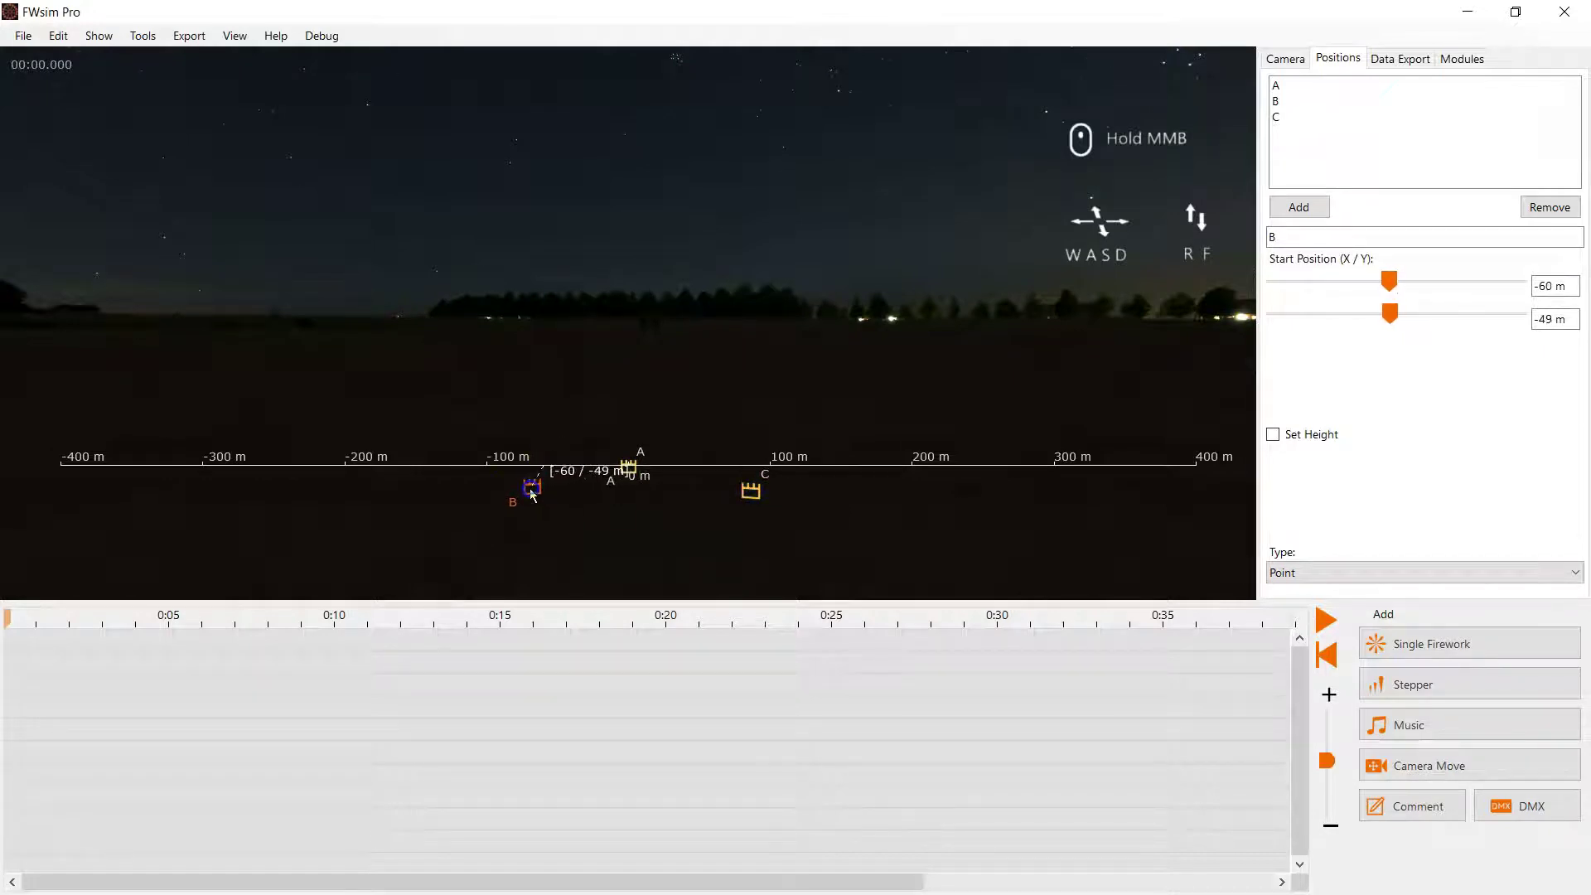
left_click(1460, 61)
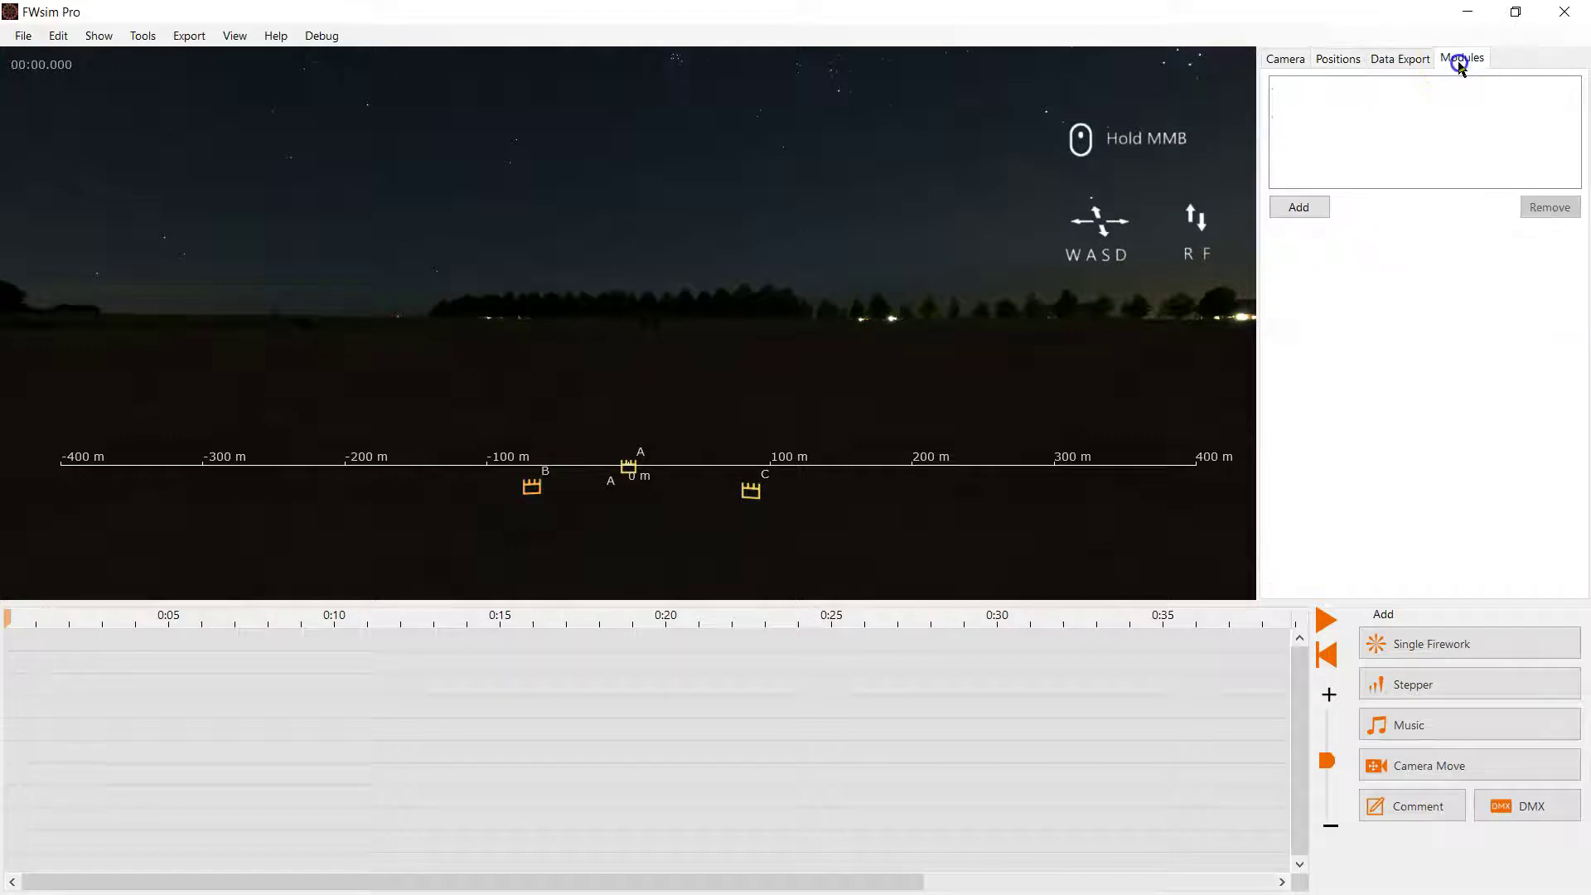
Add firing module 1 and restrict it to position A only
left_click(1303, 207)
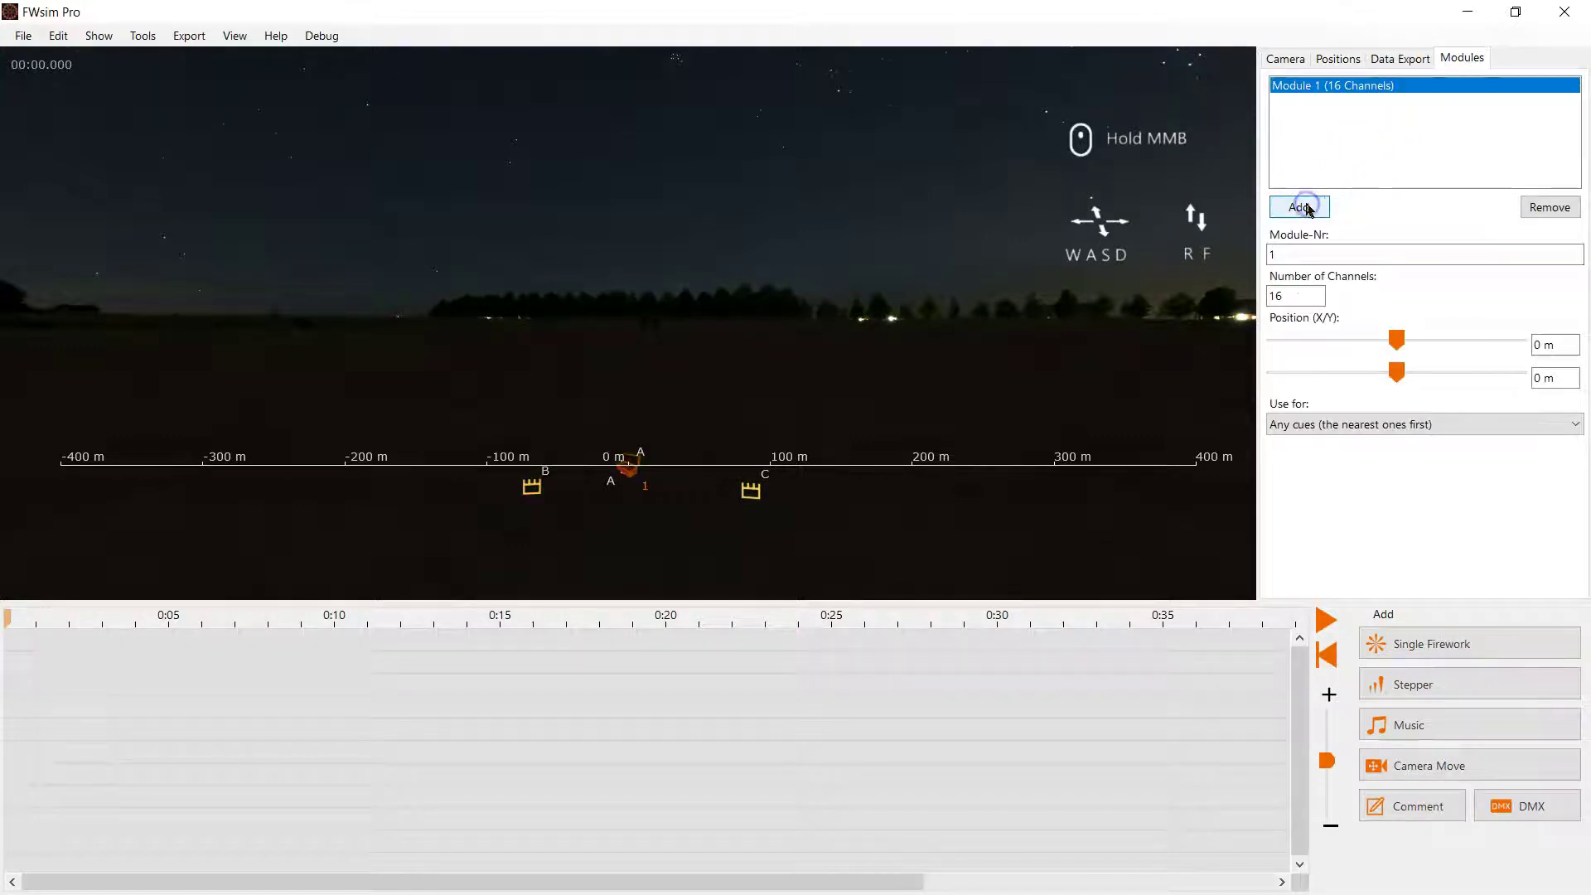
left_click(1376, 426)
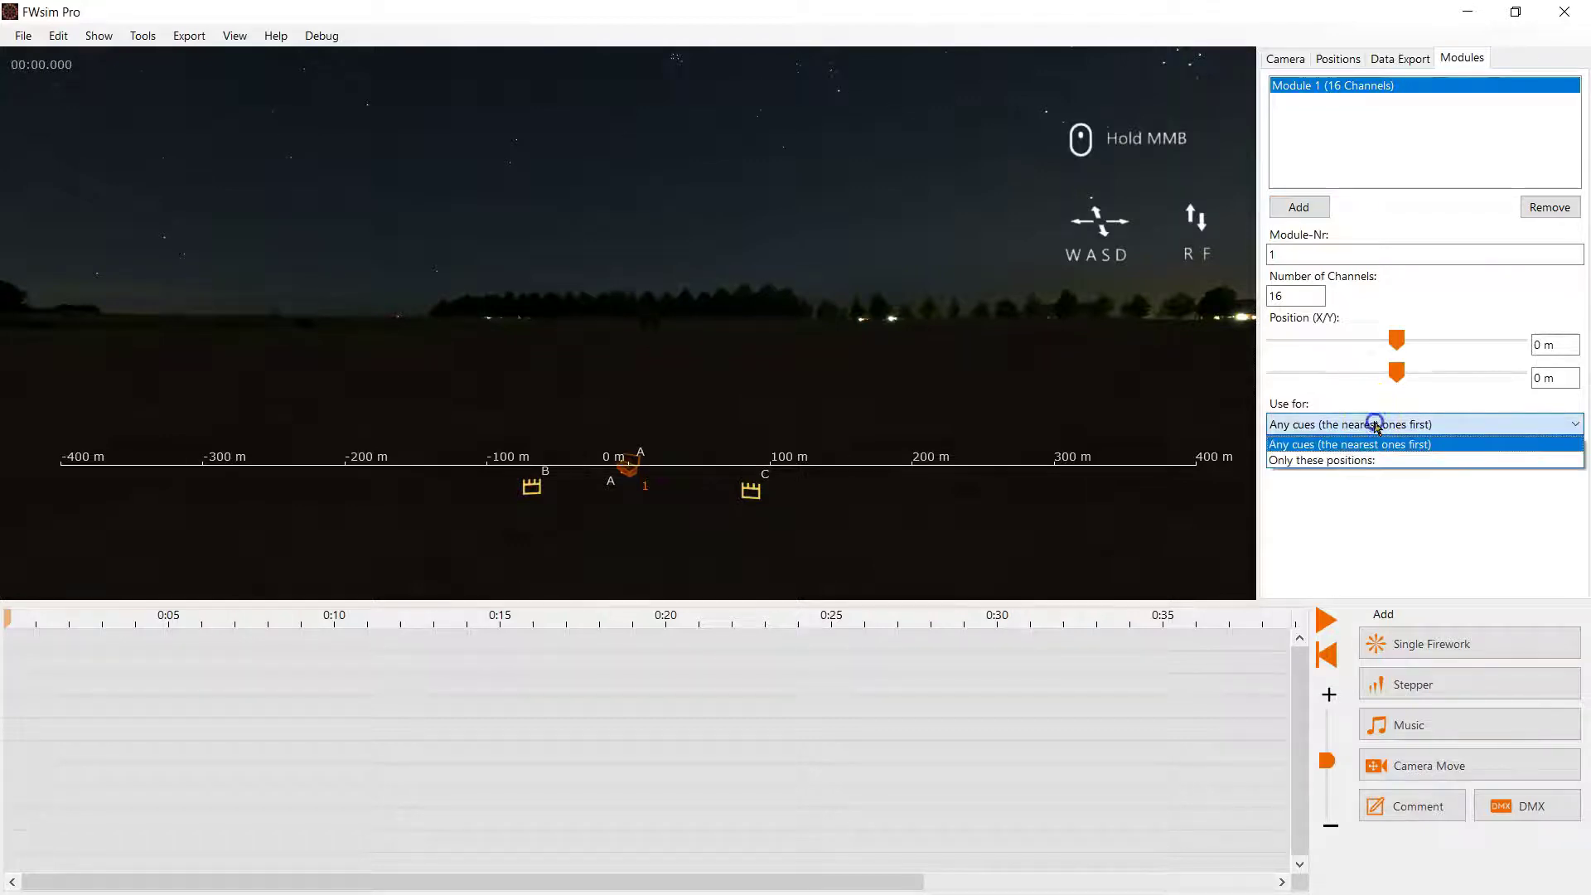
left_click(1369, 462)
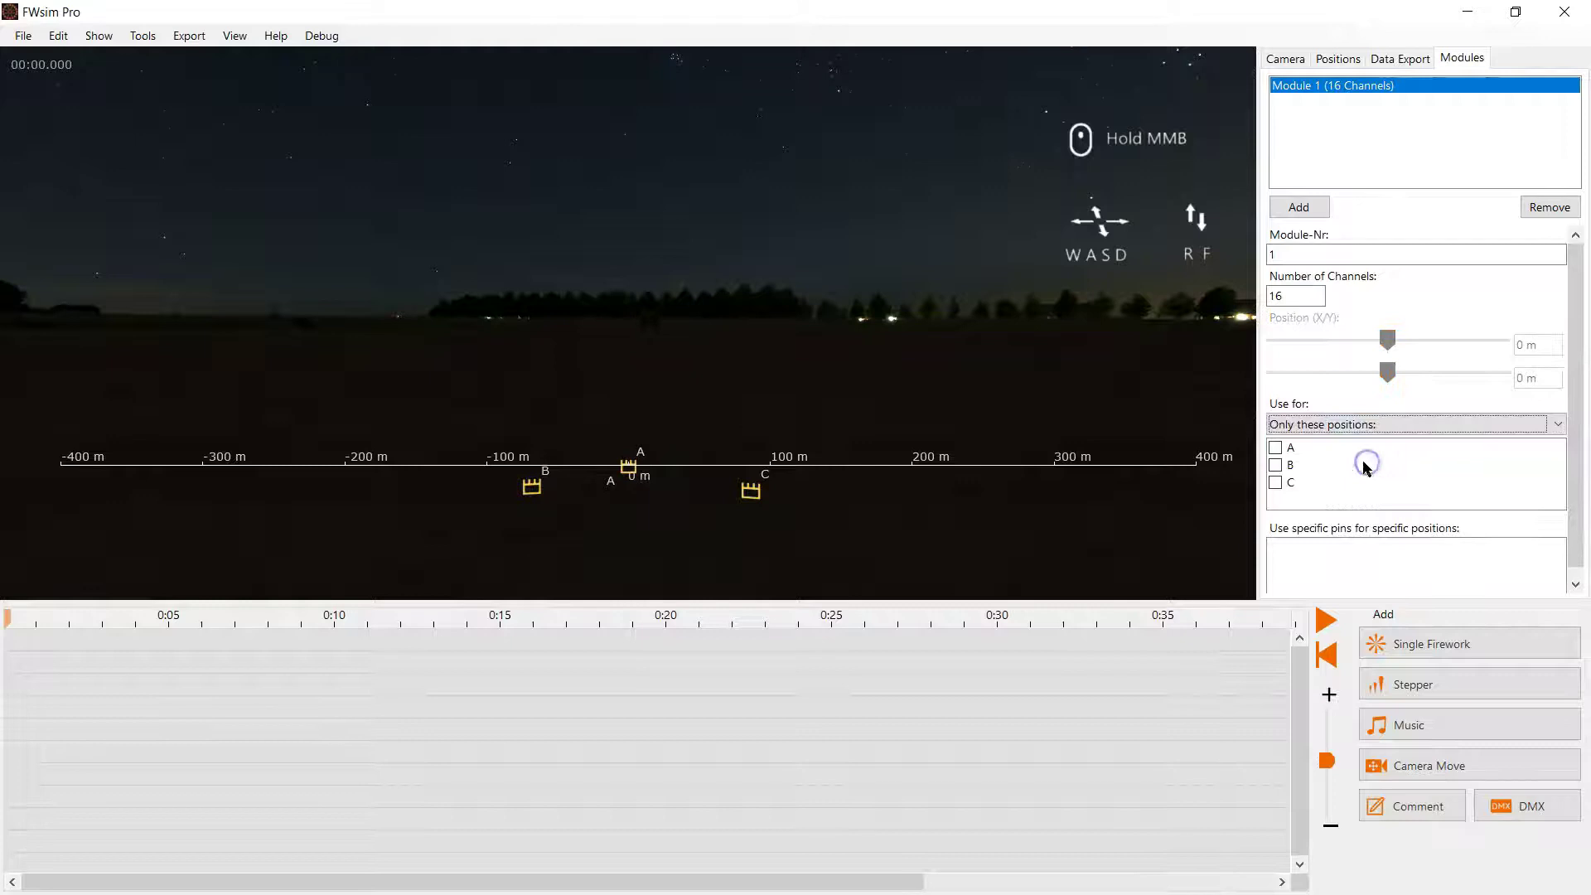
left_click(1276, 448)
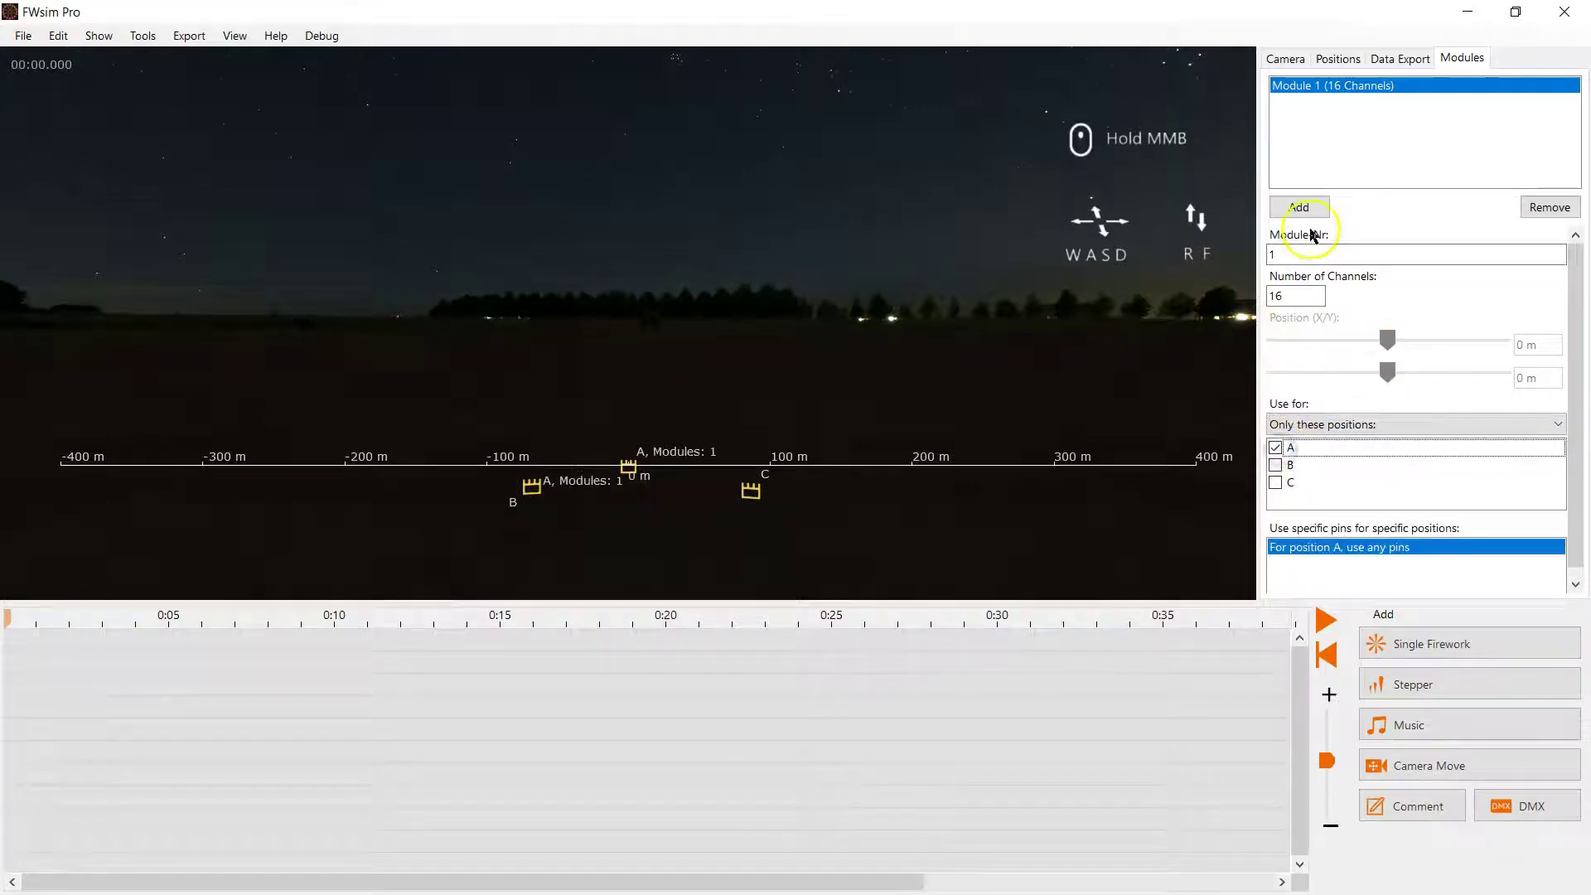
Add firing module 2 and restrict it to position B only
left_click(1298, 208)
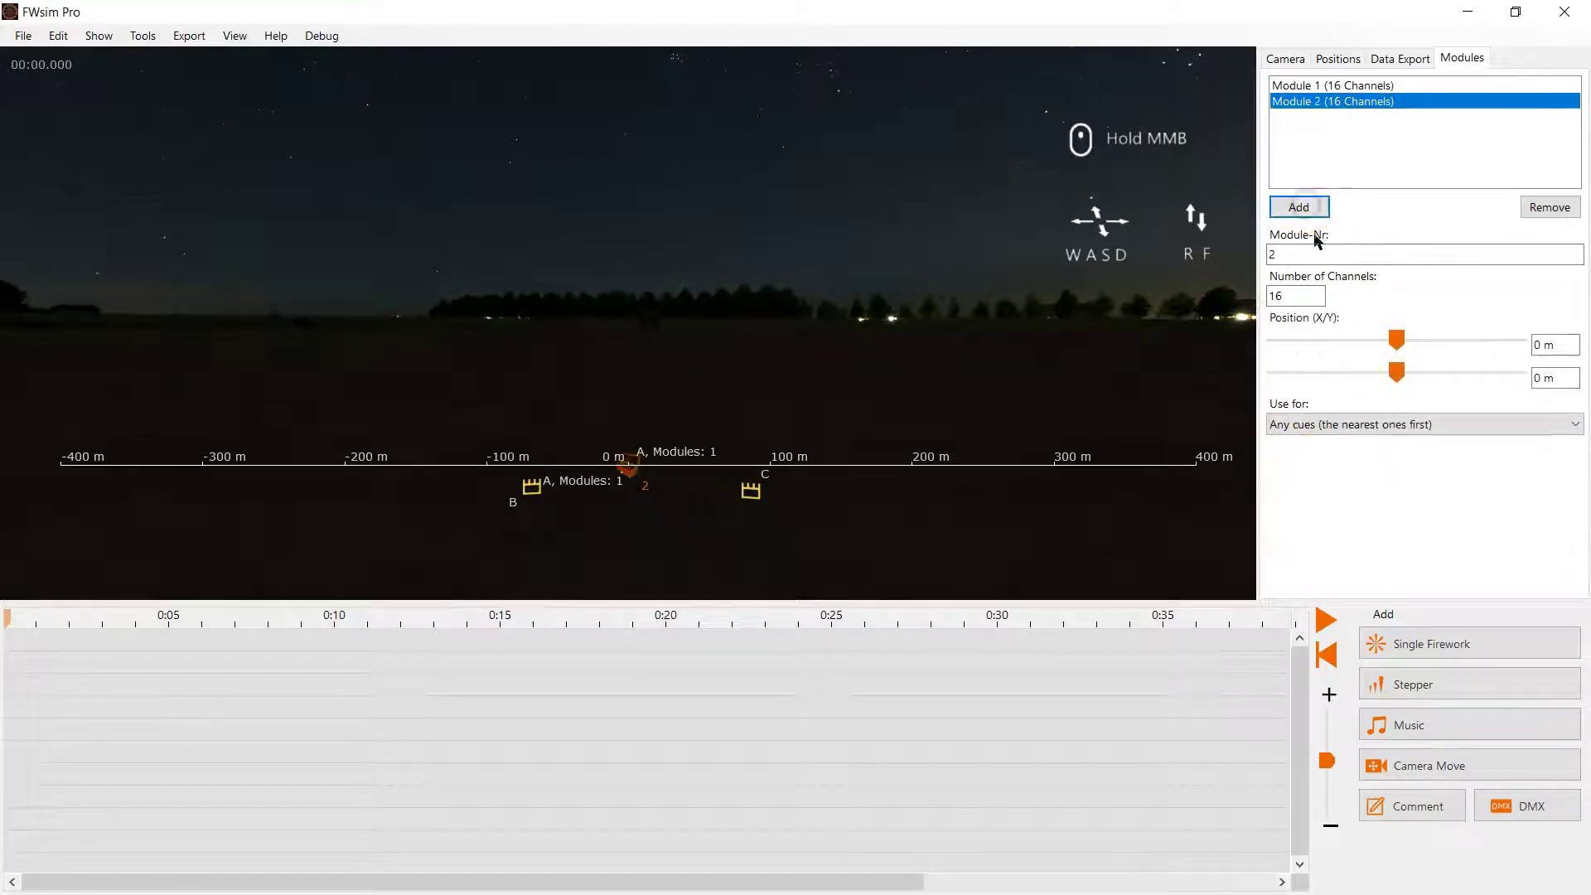
left_click(1464, 424)
left_click(1455, 458)
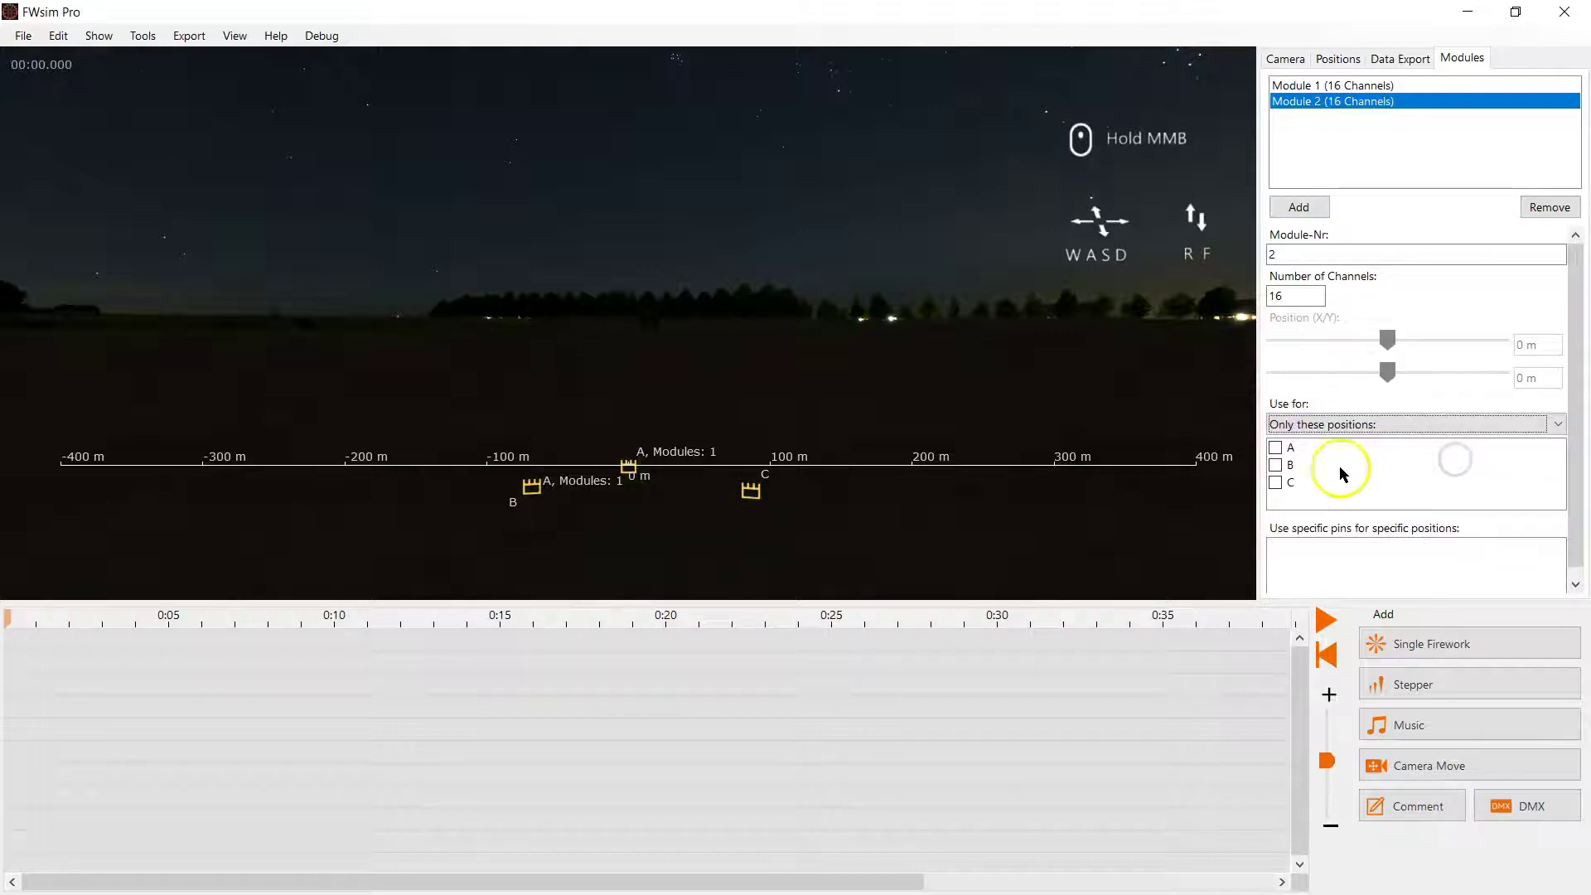
left_click(1276, 465)
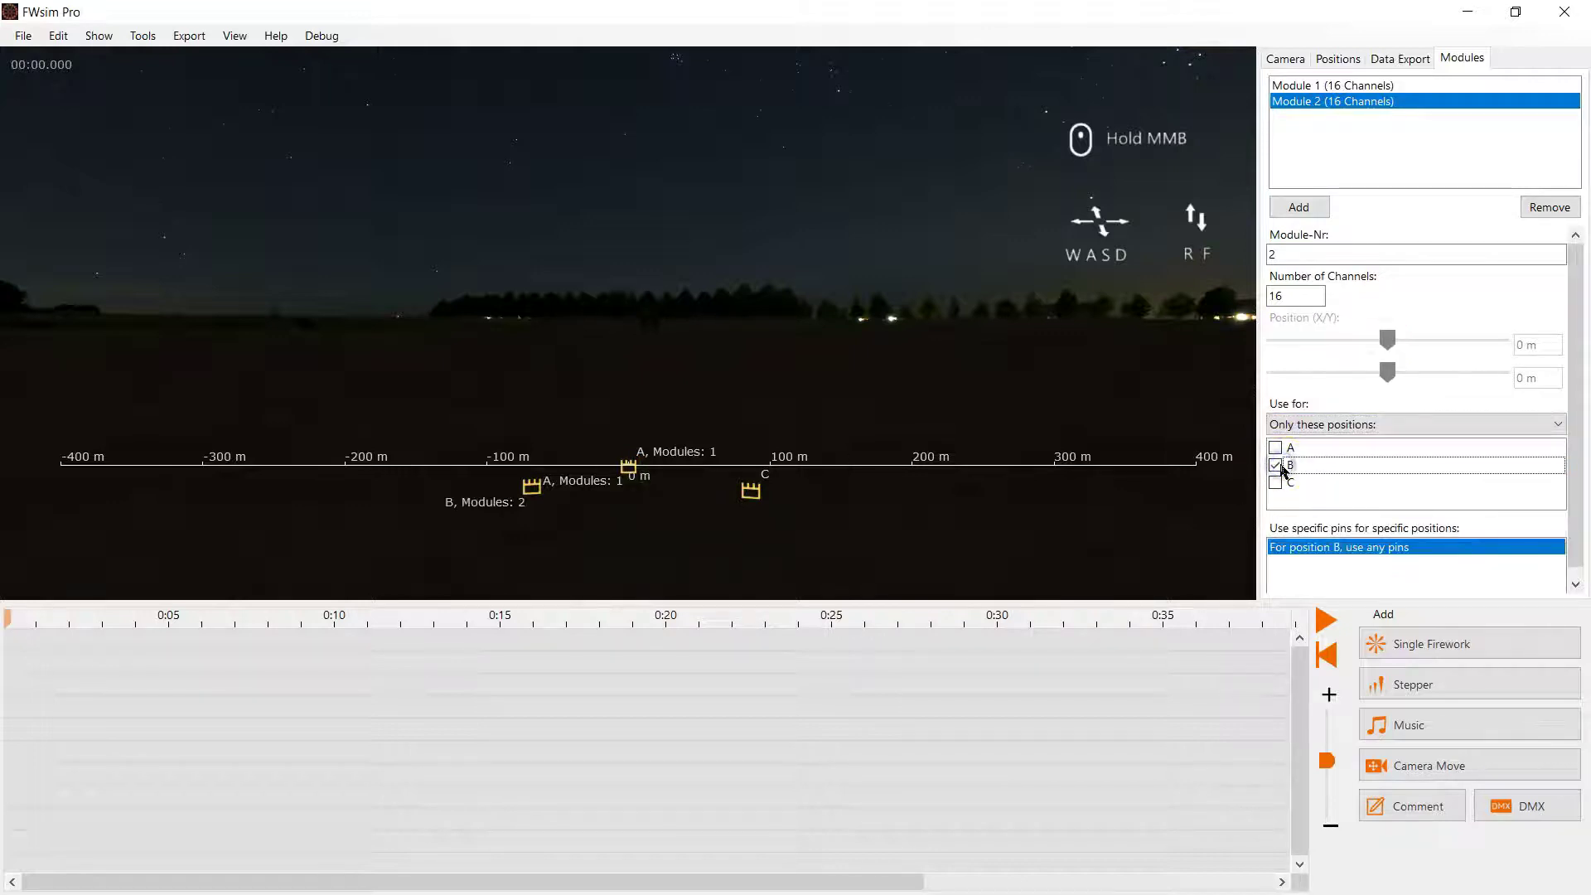
Add firing module 3 and restrict it to position C only
left_click(1300, 209)
left_click(1510, 425)
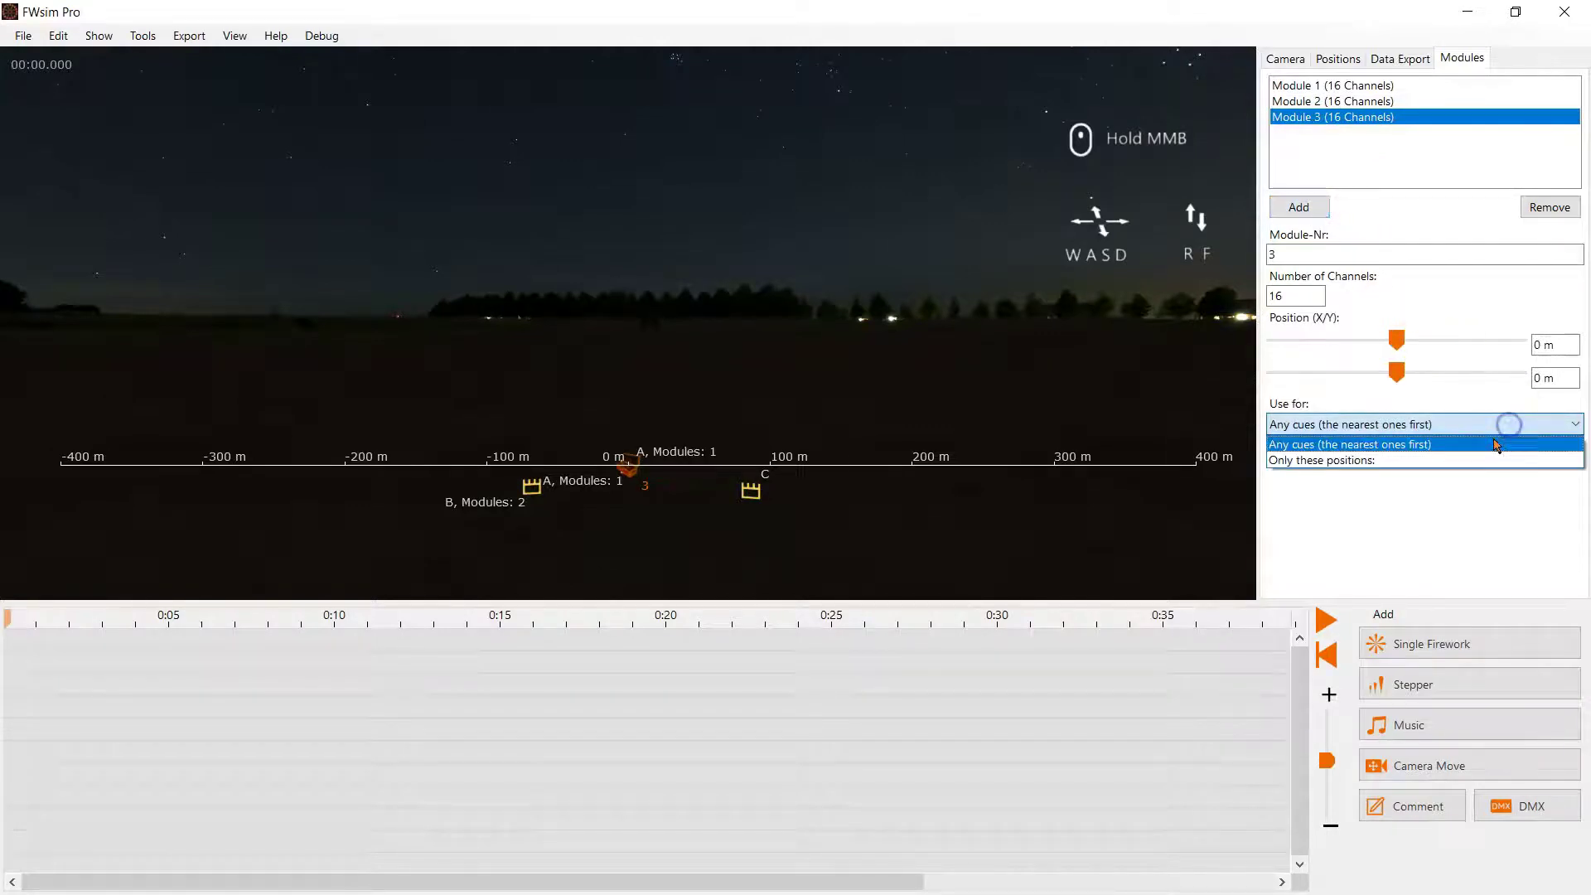
left_click(1483, 456)
left_click(1276, 483)
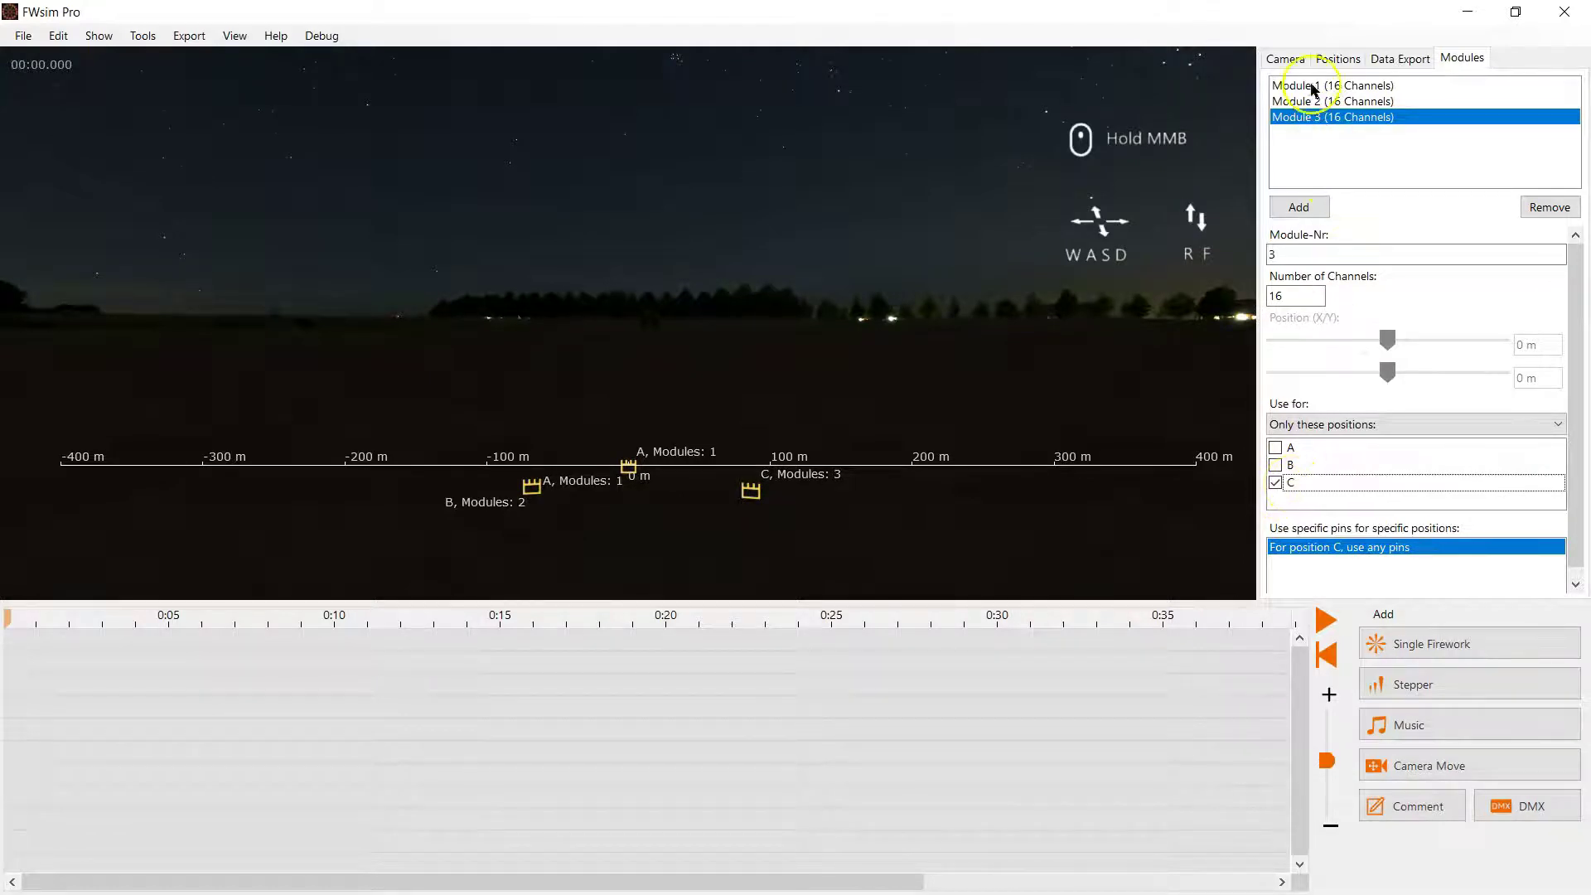
left_click(1292, 59)
Angle the view and open the effect picker for a new single firework cue
middle_click_drag(1032, 219, 746, 331)
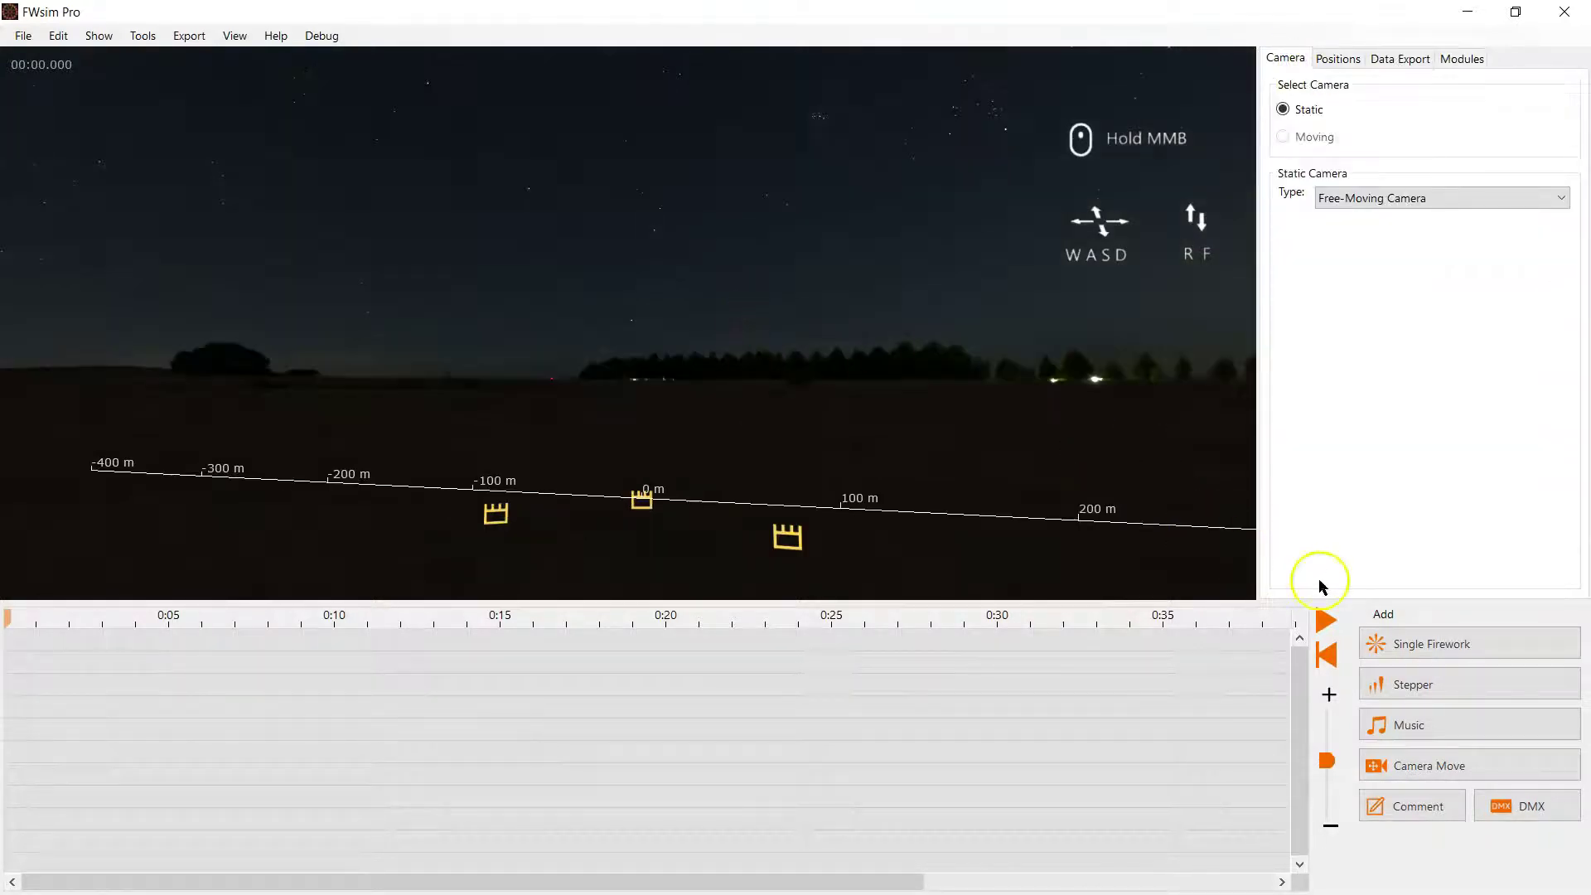
left_click(1458, 655)
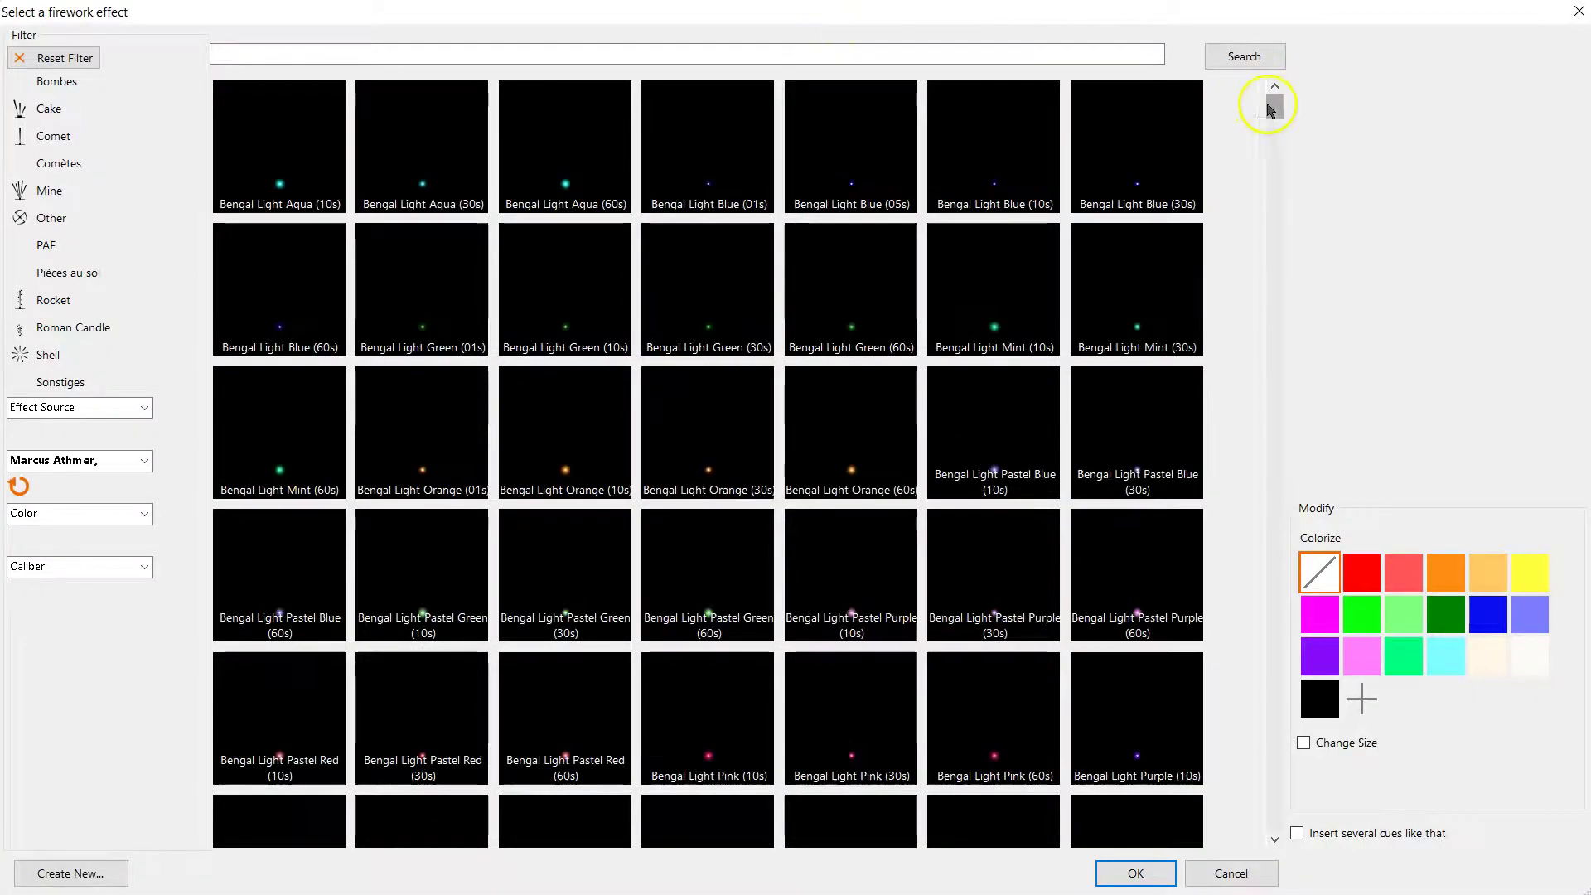
left_click_drag(1281, 132, 1302, 343)
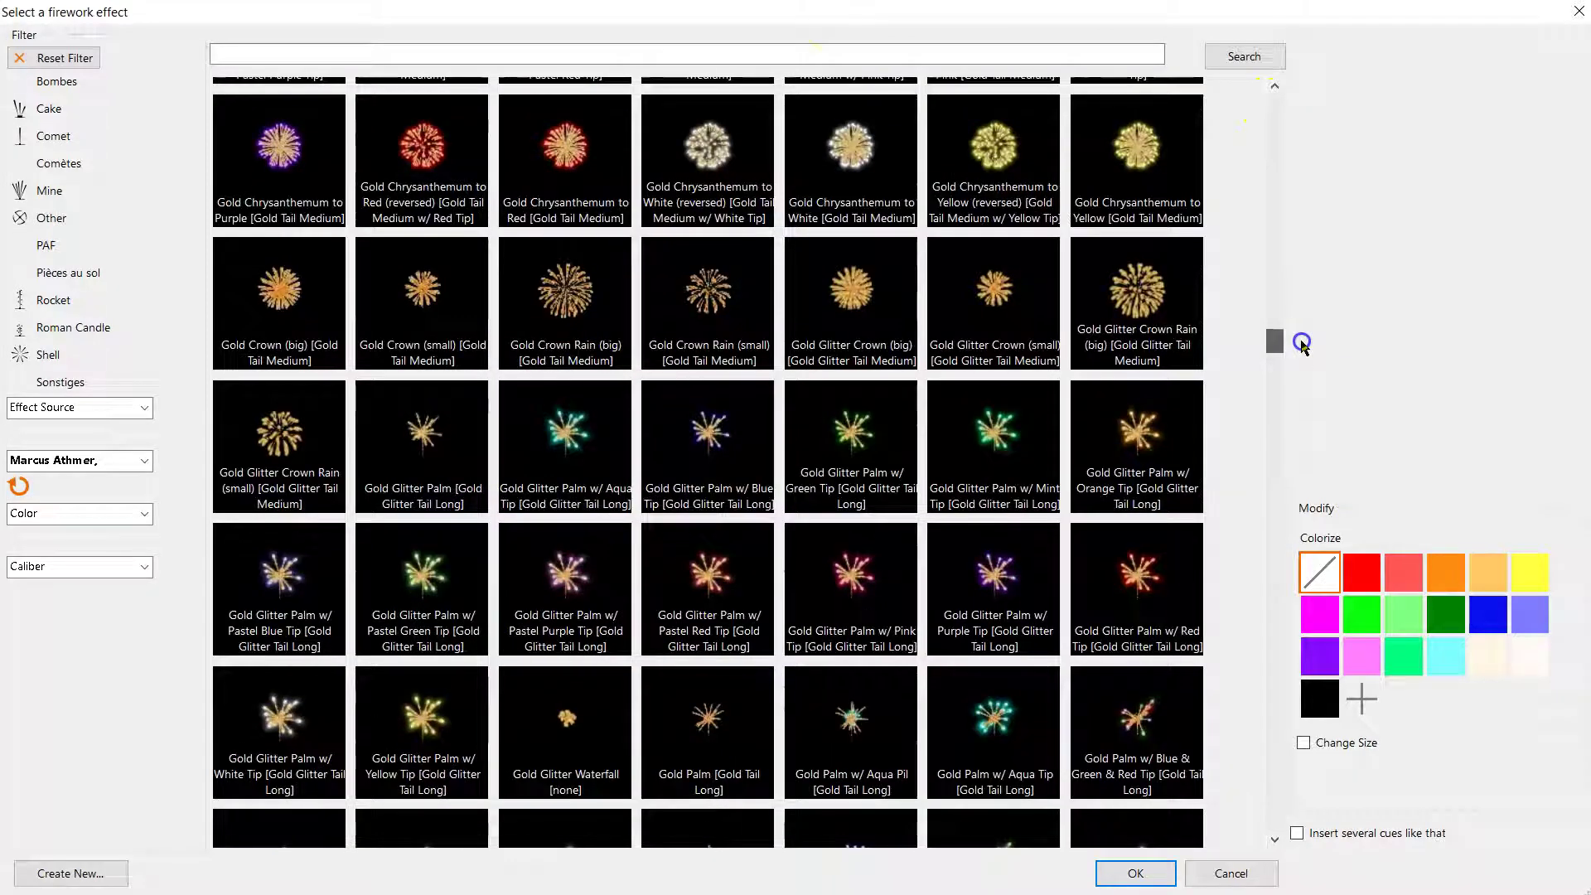
Place three Gold Glitter Palm w/ Orange Tip cues from about 0:08.5, firing from A, B and C
double_click(1123, 476)
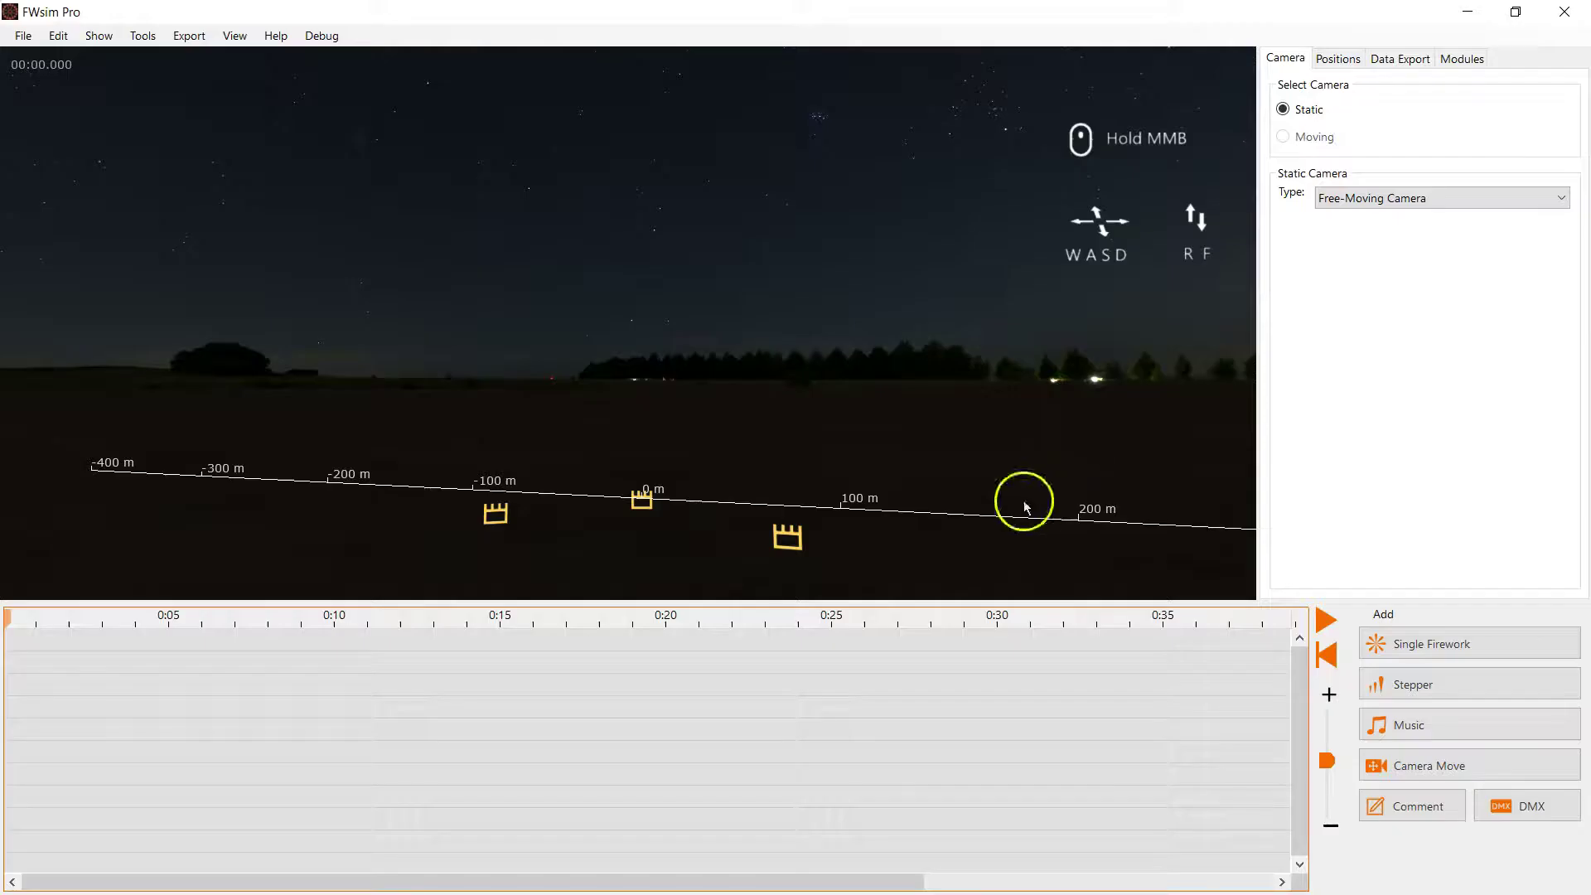
left_click(368, 687)
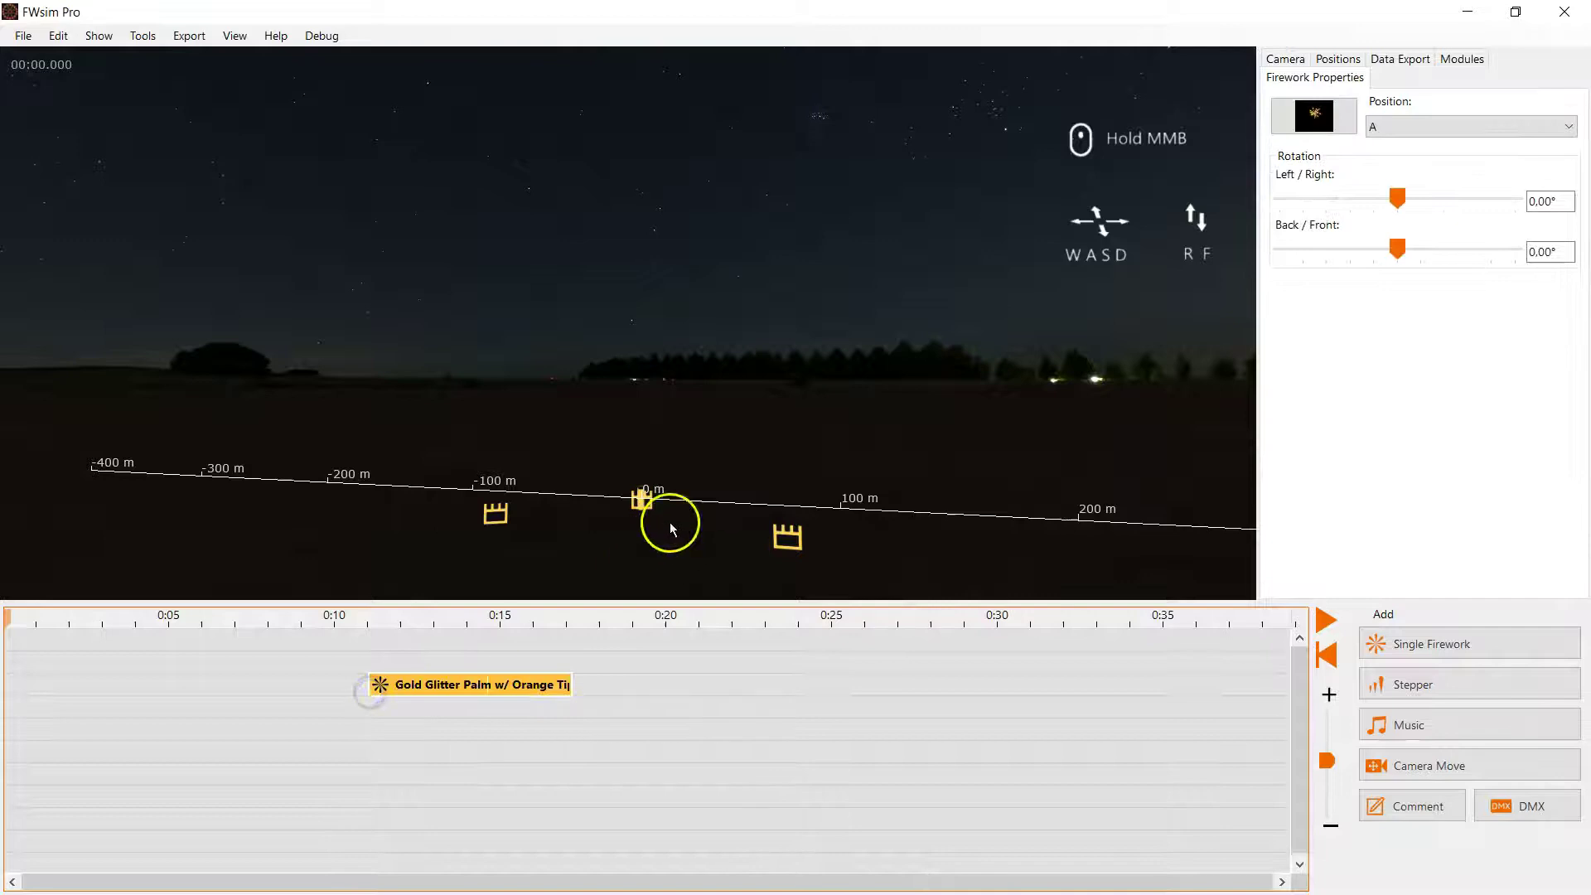
left_click_drag(526, 688, 440, 678)
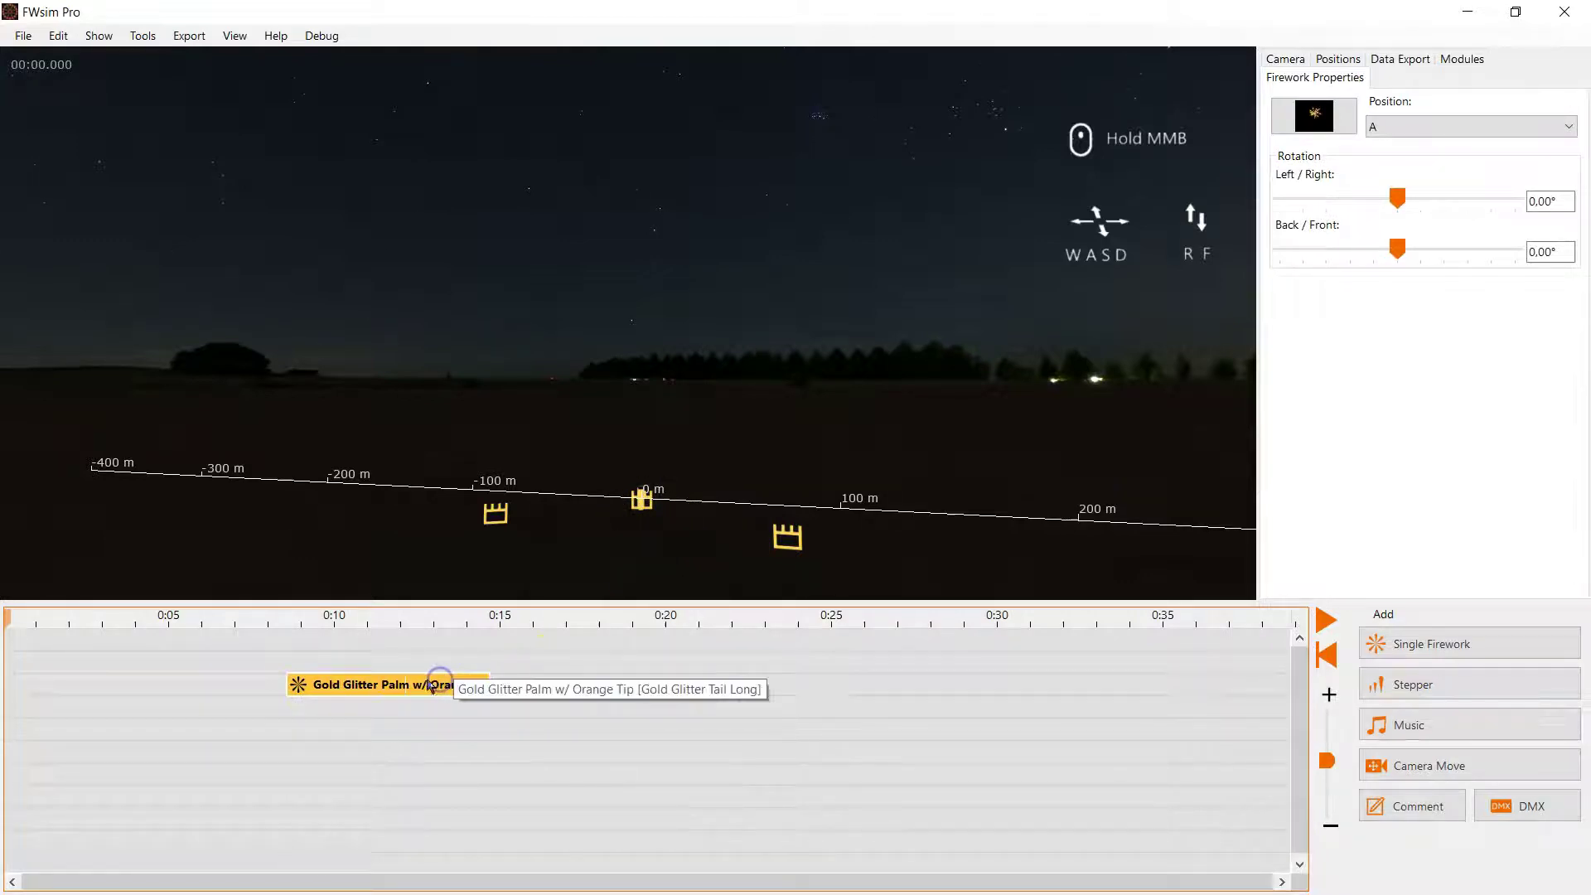
left_click(358, 706)
mouse_move(640, 499)
left_mouse_down()
mouse_move(491, 515)
mouse_move(787, 531)
left_mouse_up()
left_click(406, 729)
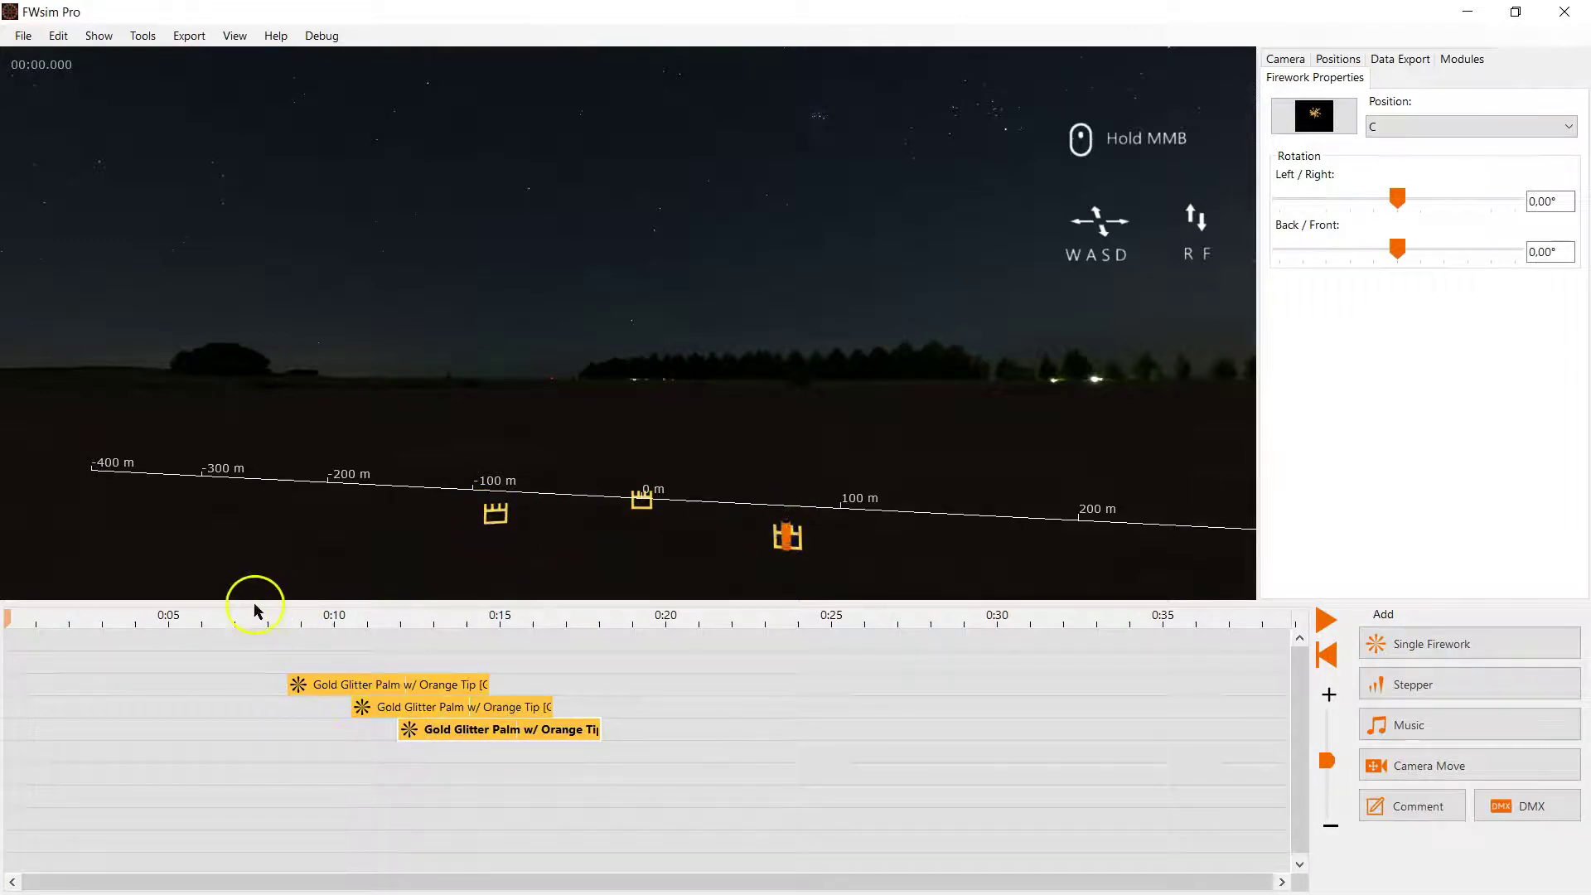
Preview the three palm bursts from about 0:08.5, then select all three palm cues
left_click_drag(284, 617, 528, 618)
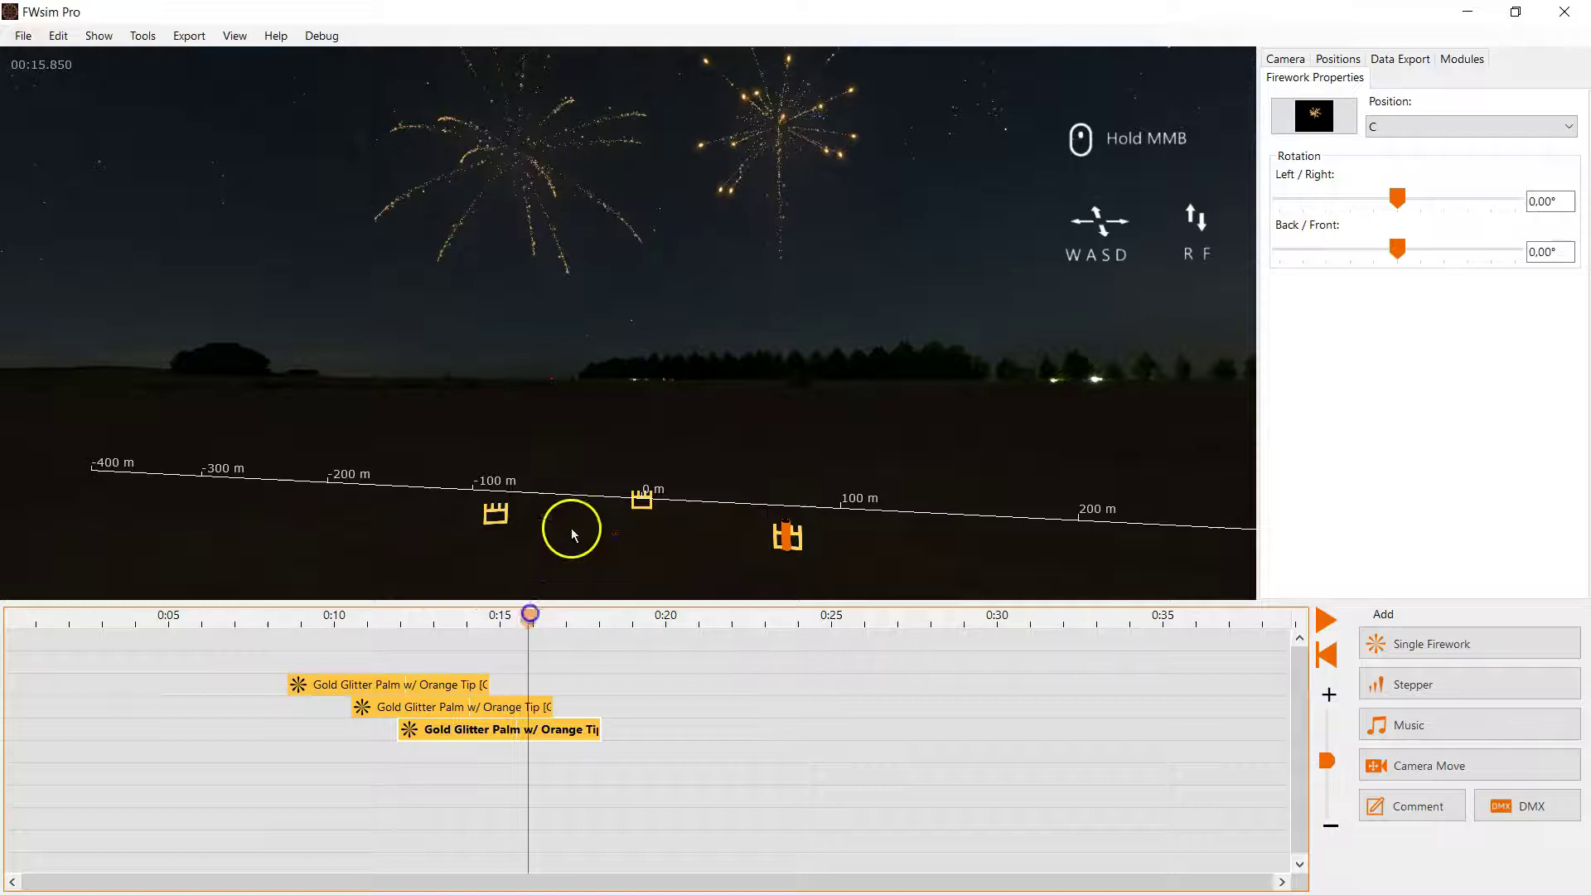
right_click_drag(568, 525, 632, 446)
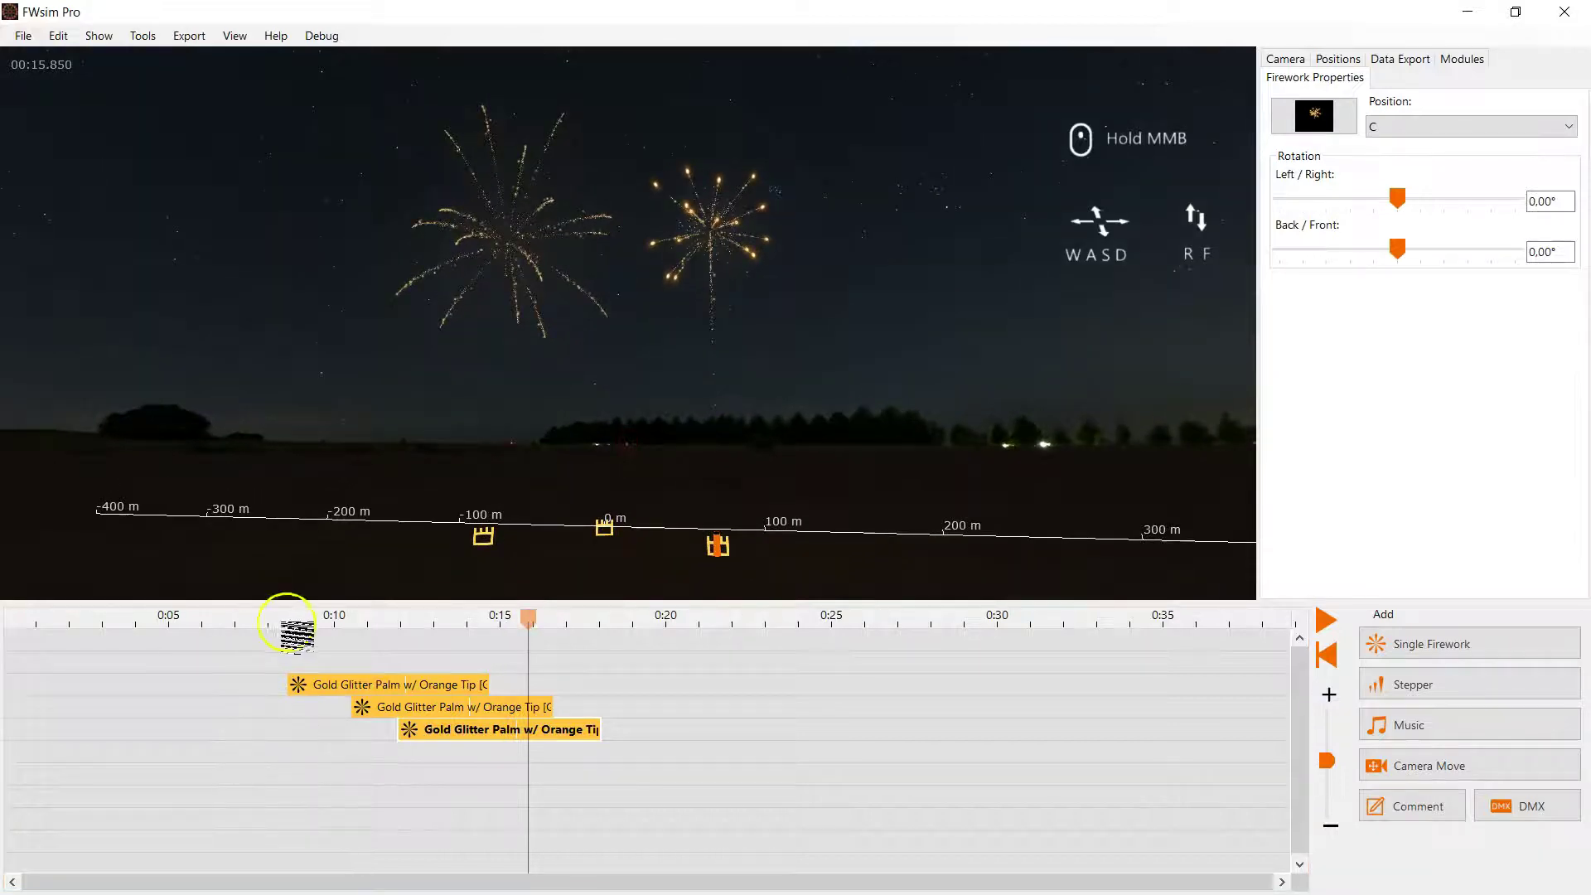
left_click(286, 618)
key("space")
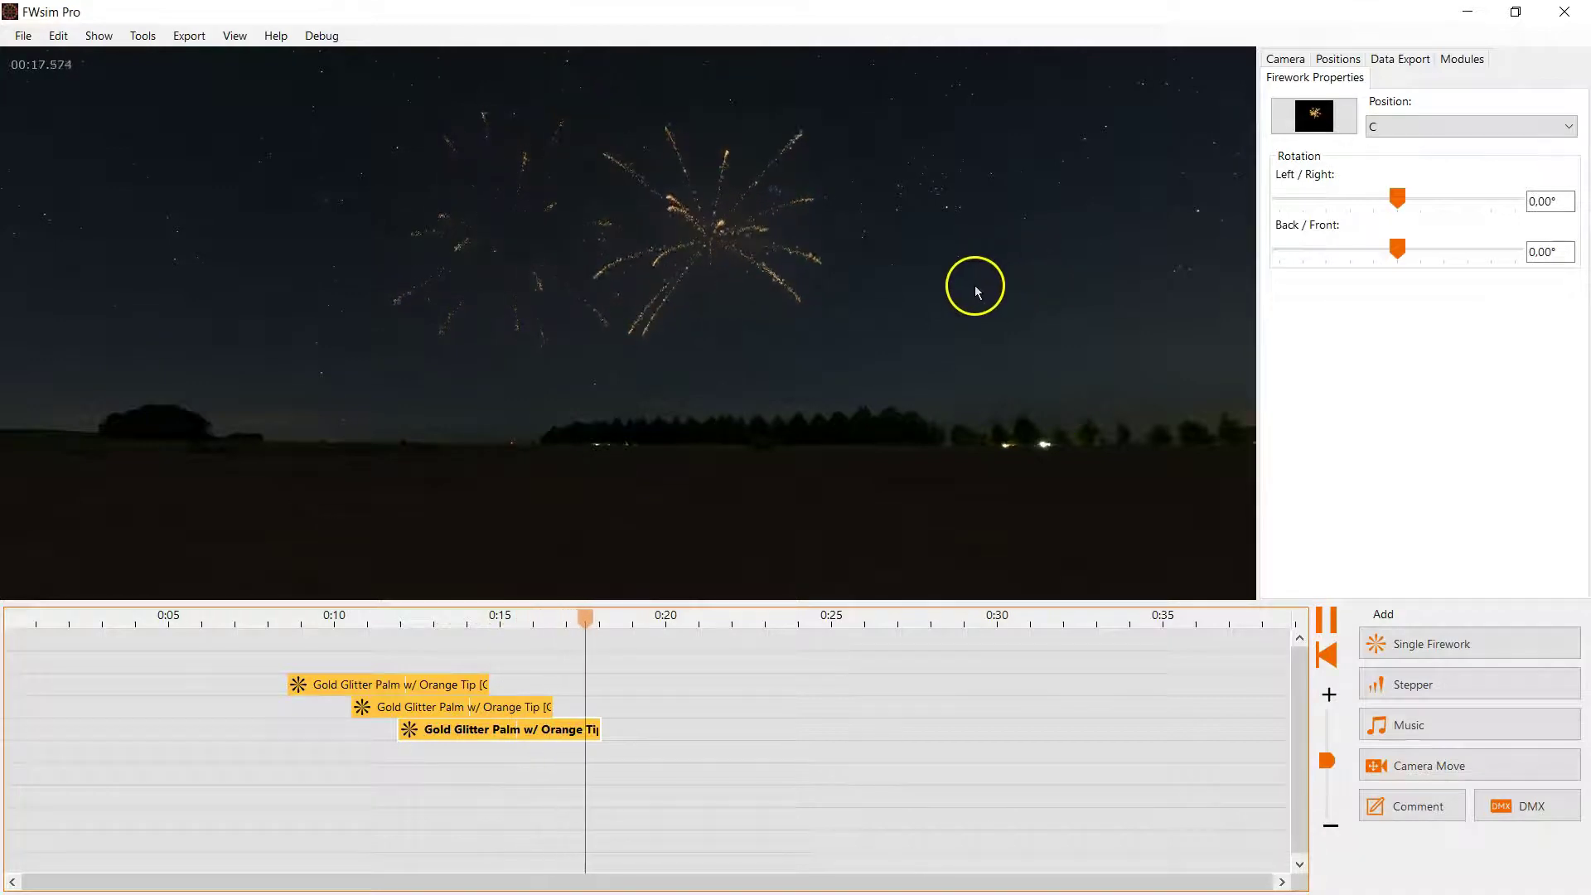
key("space")
left_click_drag(693, 788, 257, 660)
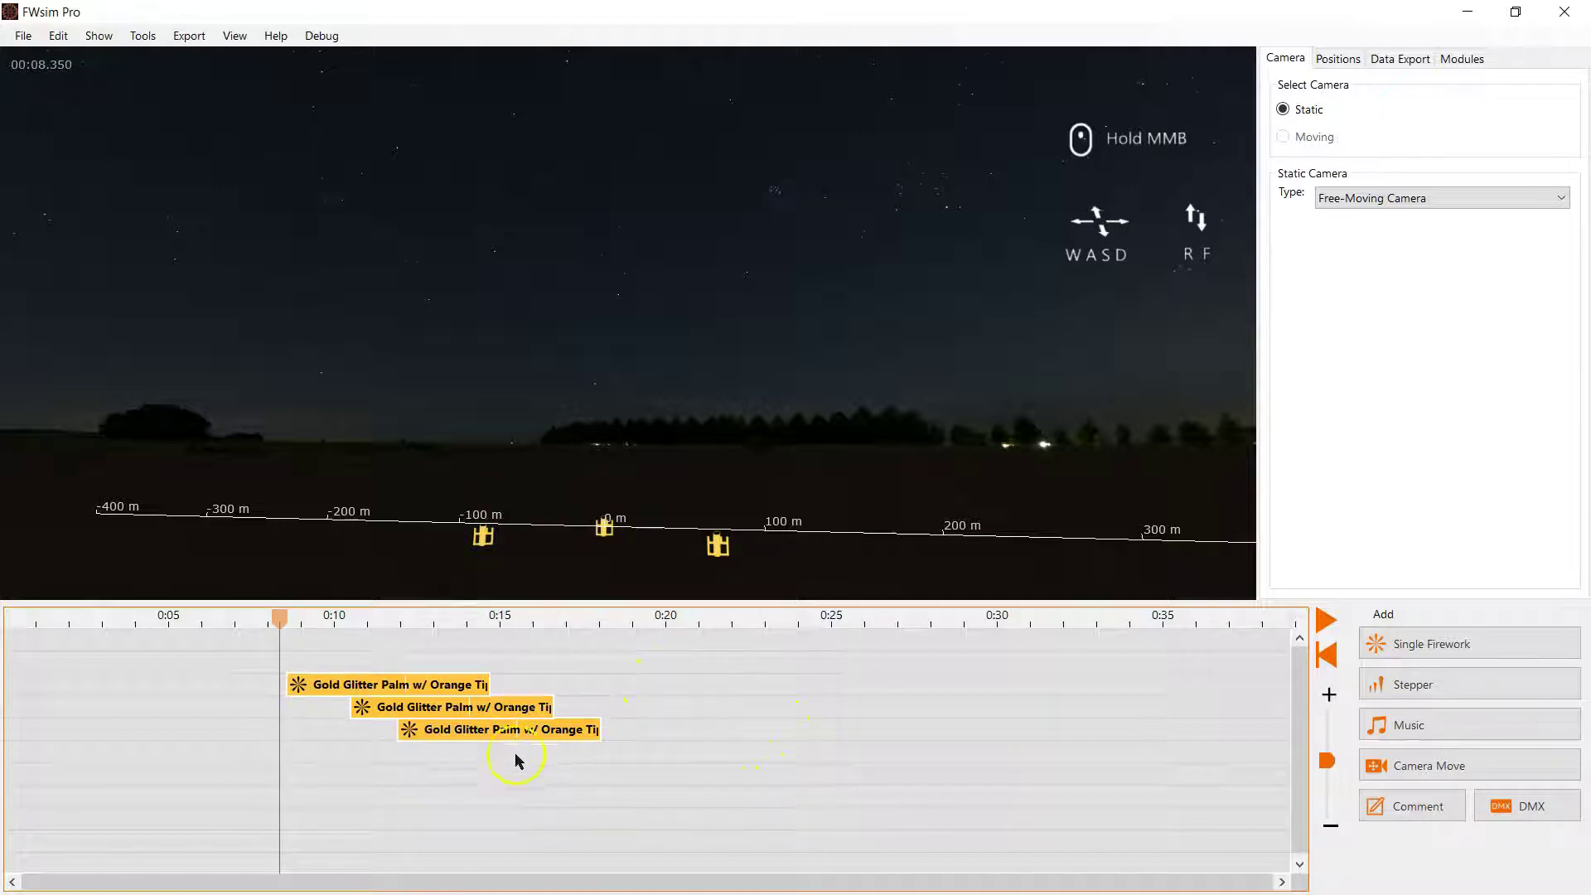
Paste two more sets of palm cues and turn three into japanese color mine to strobe red
key("ctrl+v")
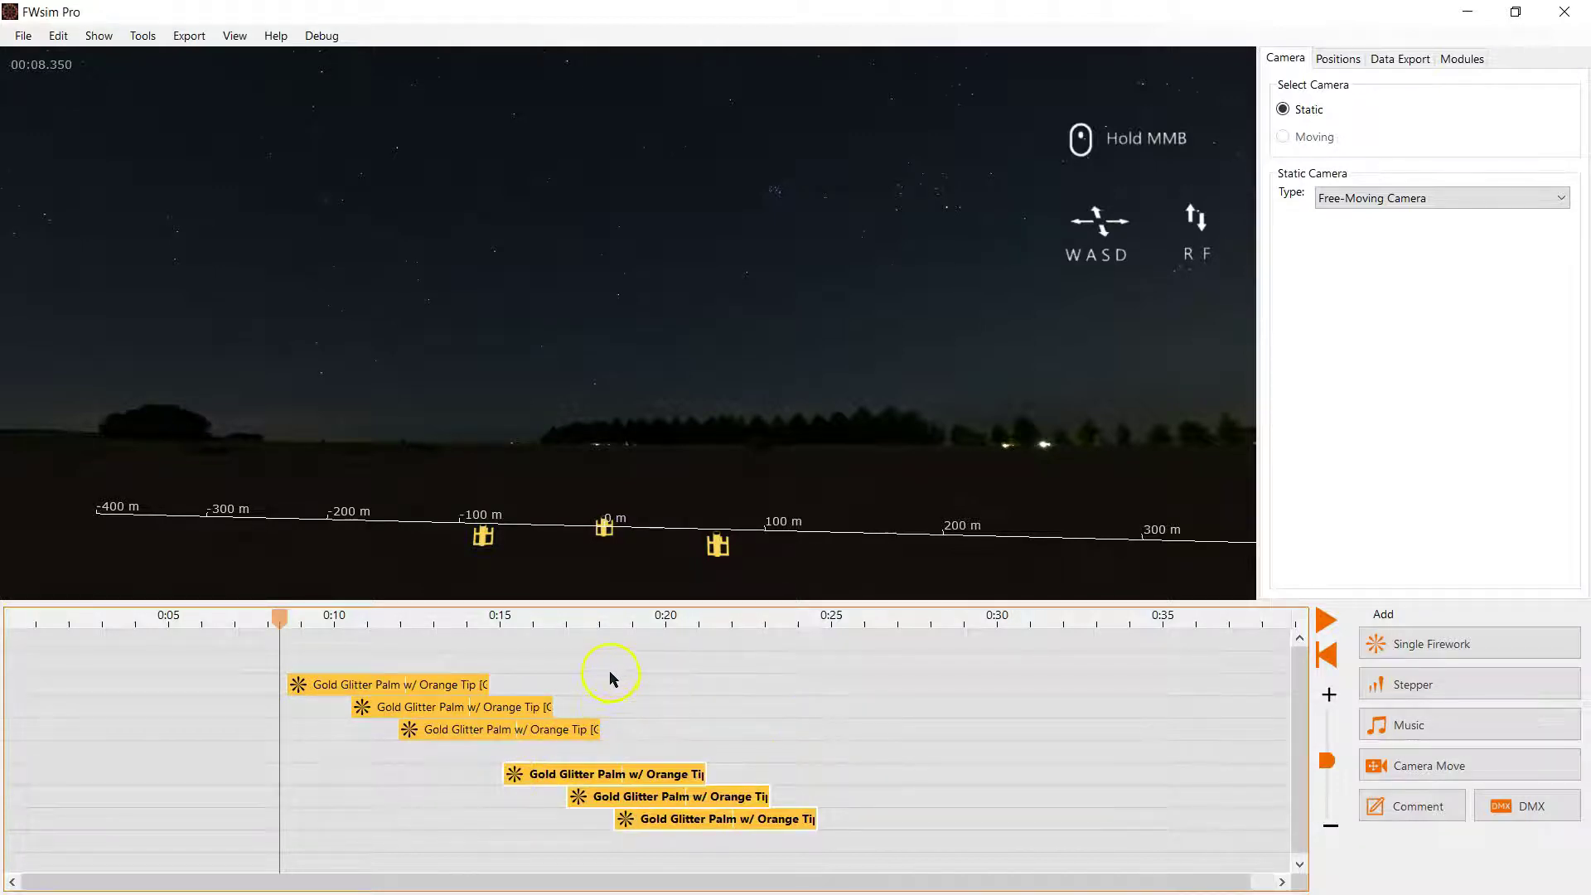
key("ctrl+v")
key("ctrl+v")
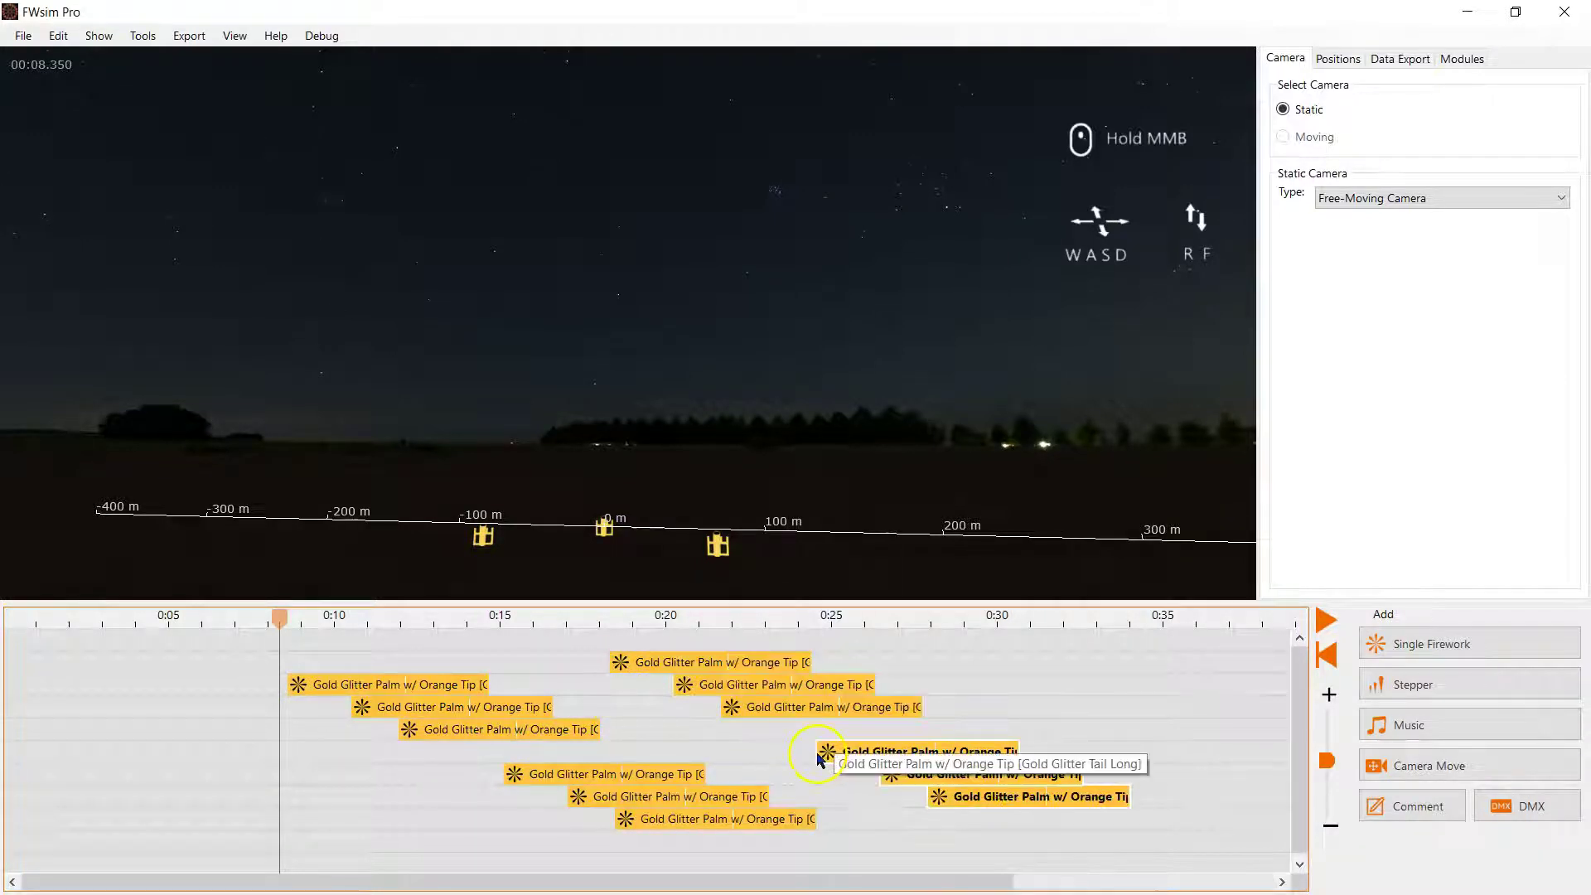
left_click_drag(849, 856, 559, 750)
double_click(563, 763)
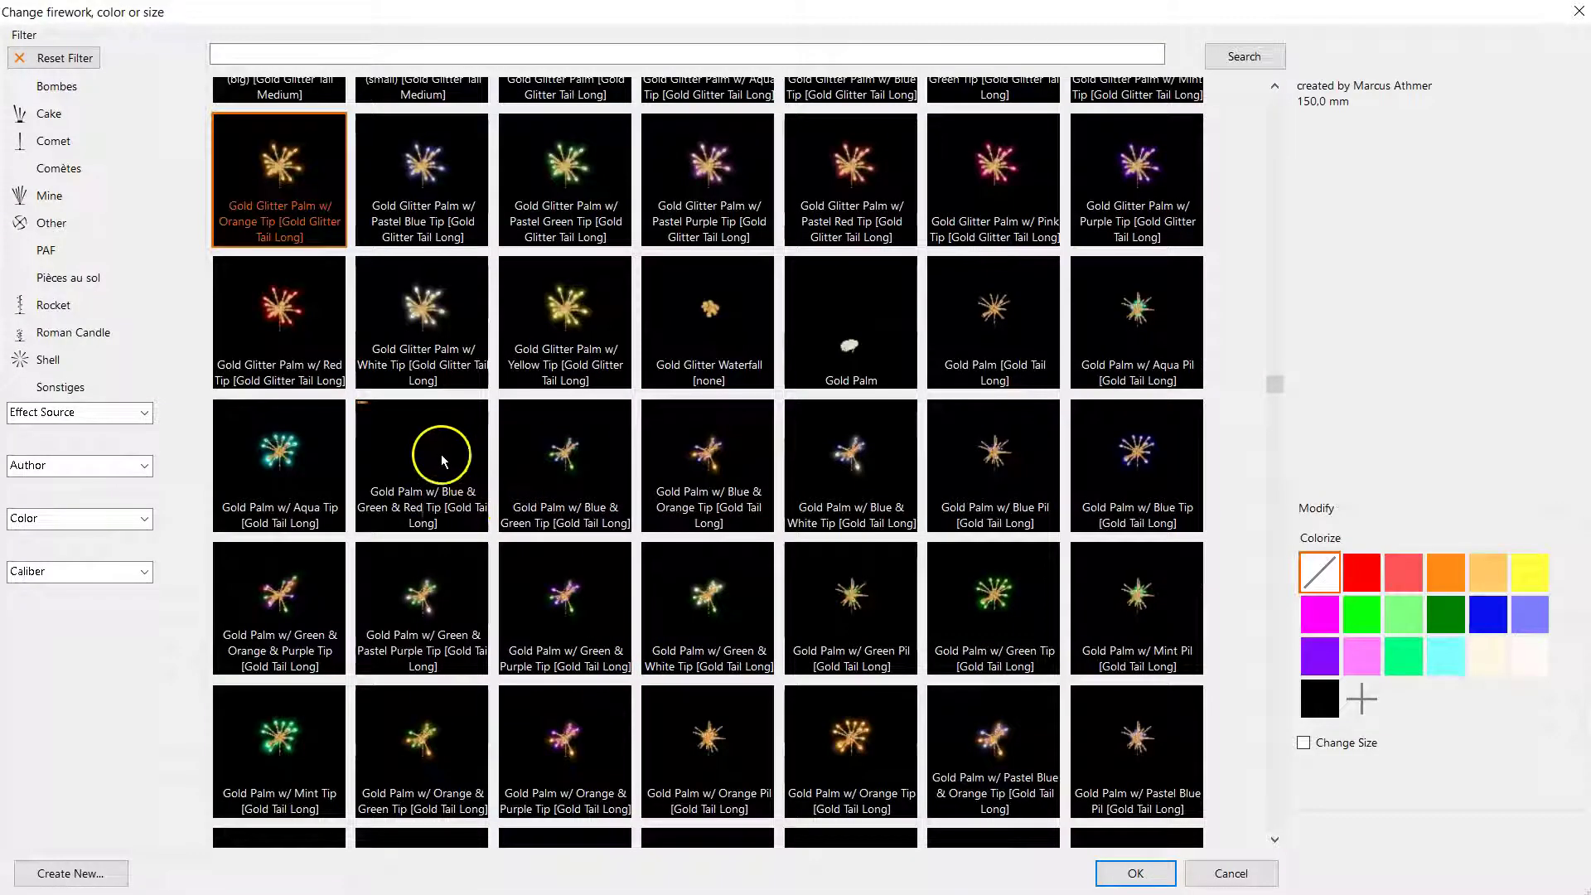
left_click(52, 198)
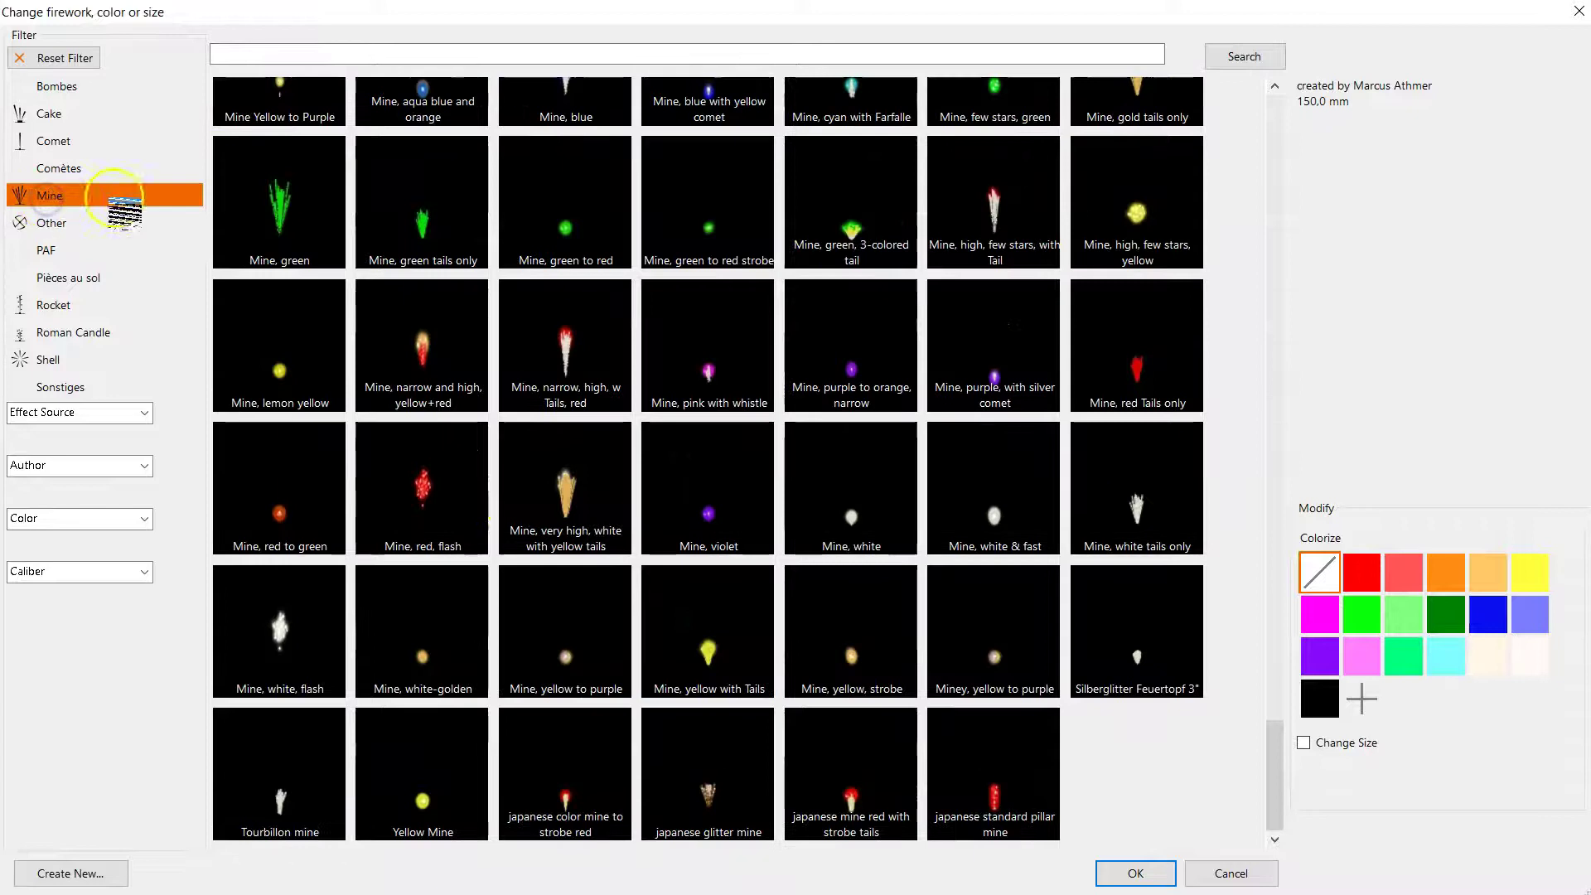
double_click(619, 816)
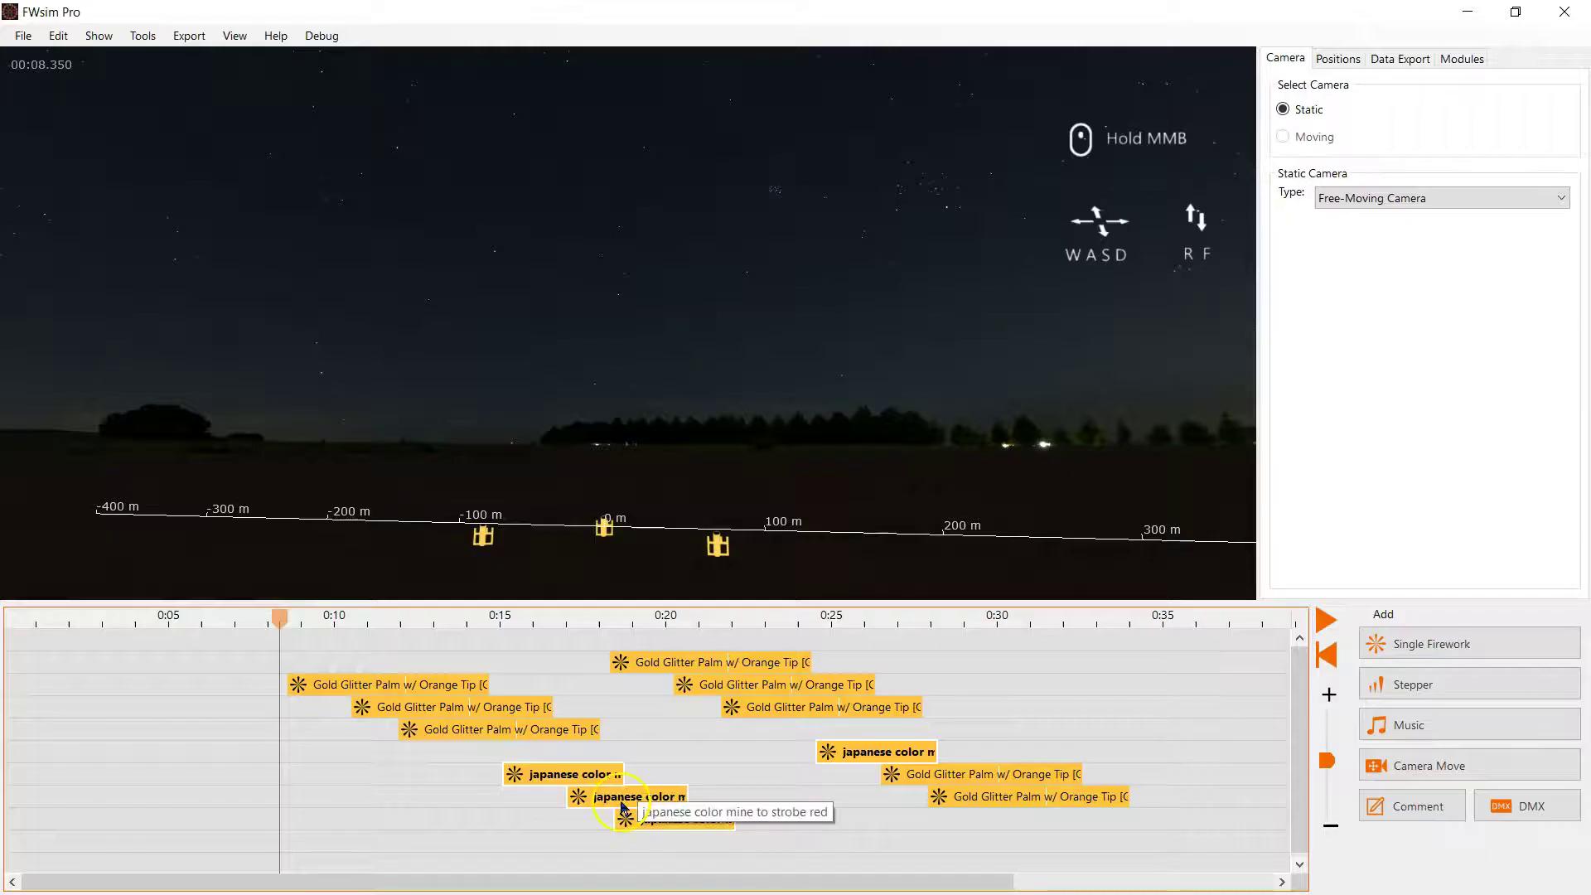
Change the six later palm cues to japanese standard pillar mines, shifting three slightly earlier
left_click(942, 823)
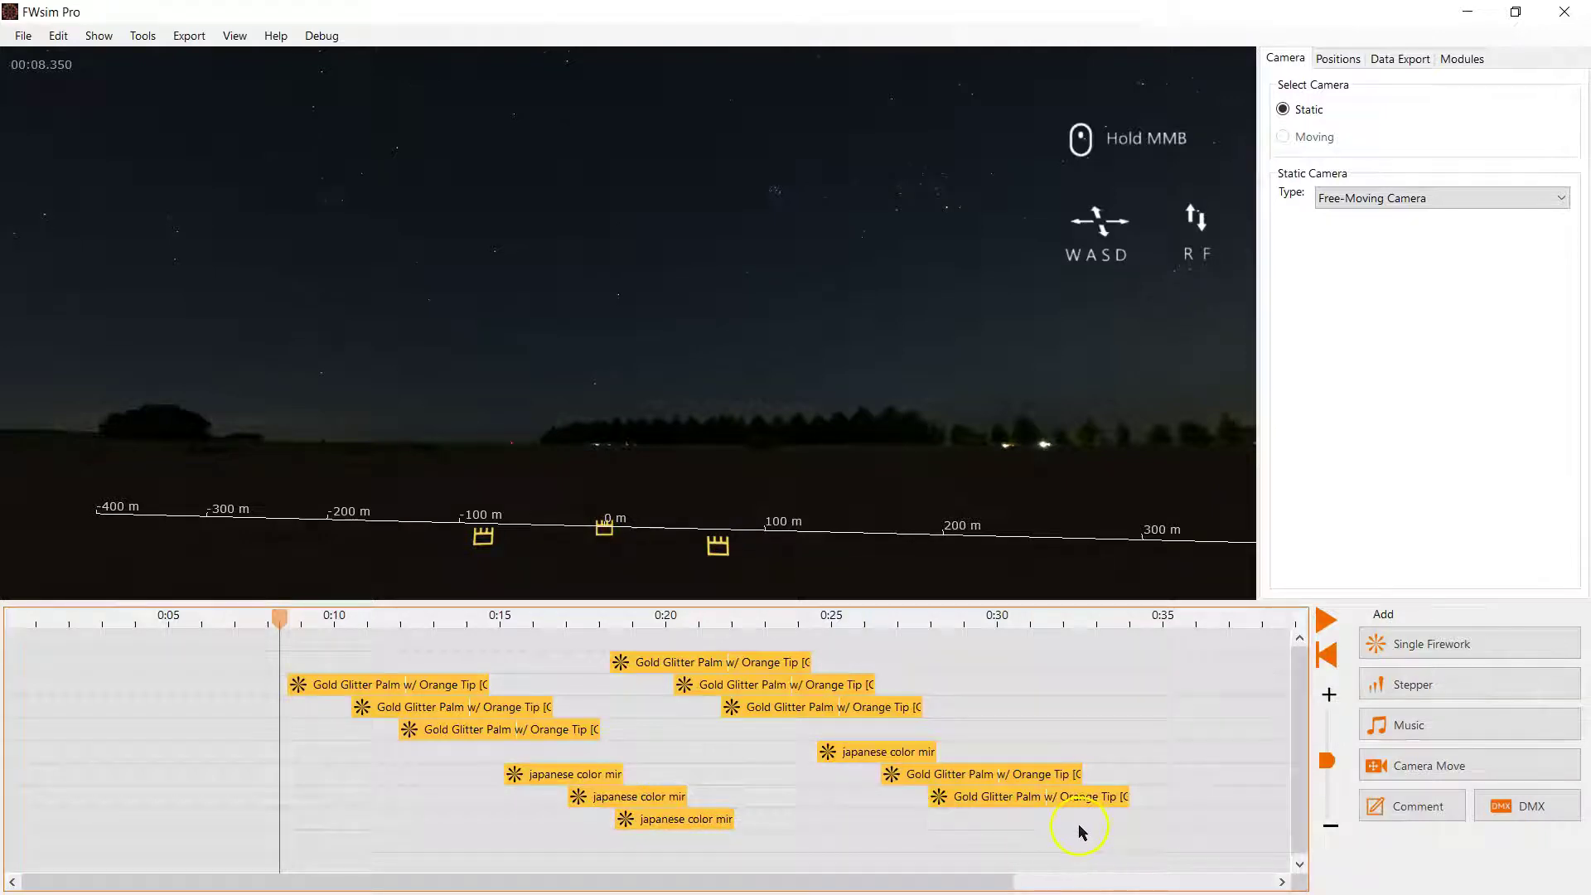
left_click_drag(1079, 827, 756, 634)
double_click(755, 640)
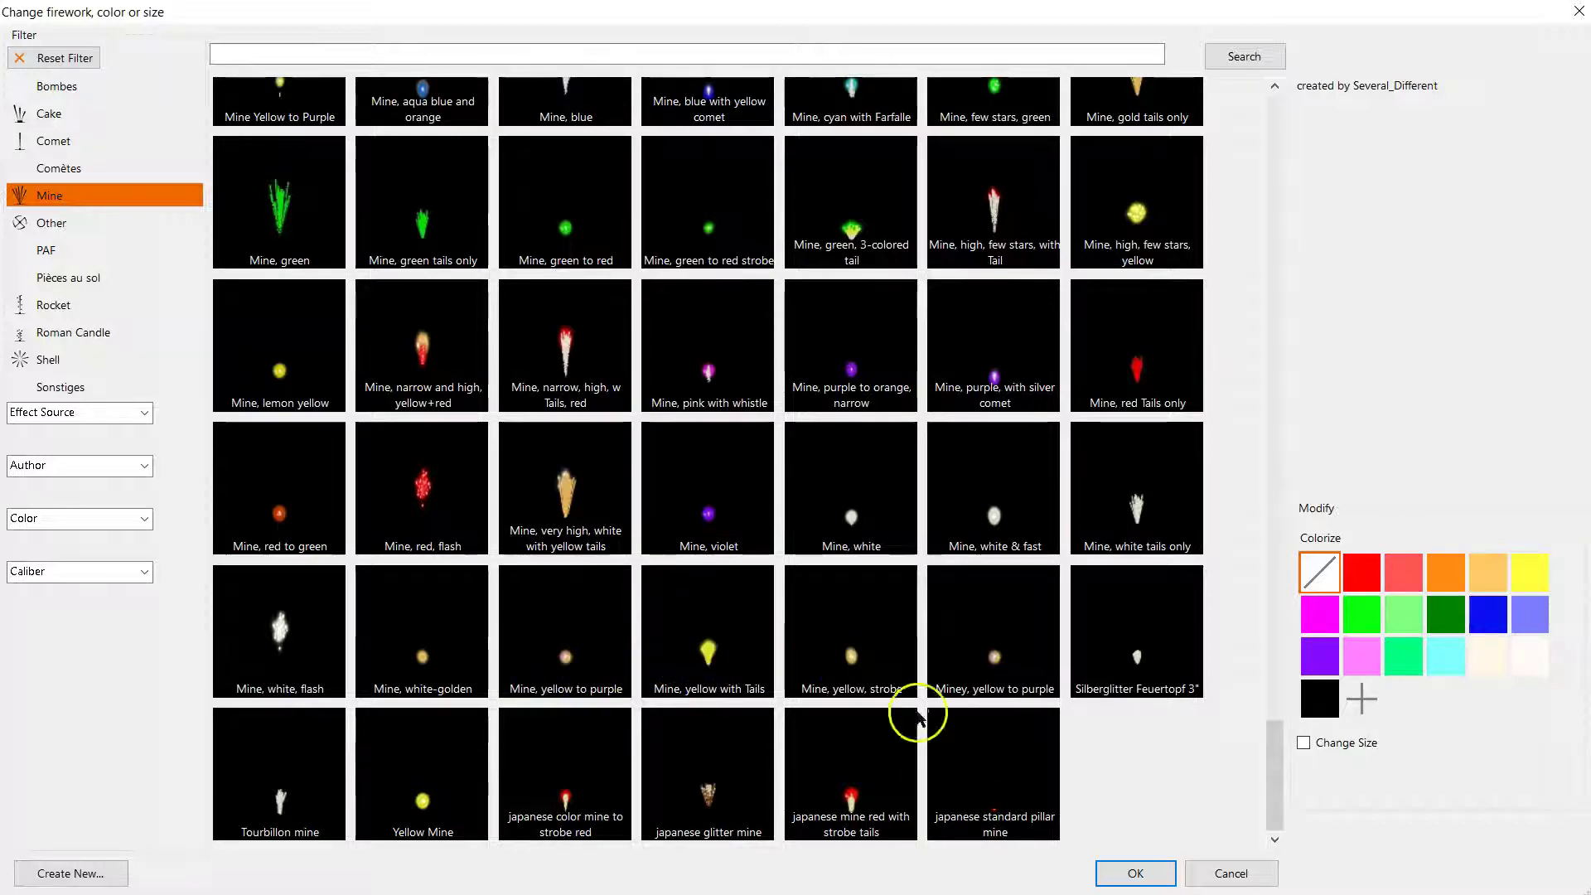
double_click(1036, 805)
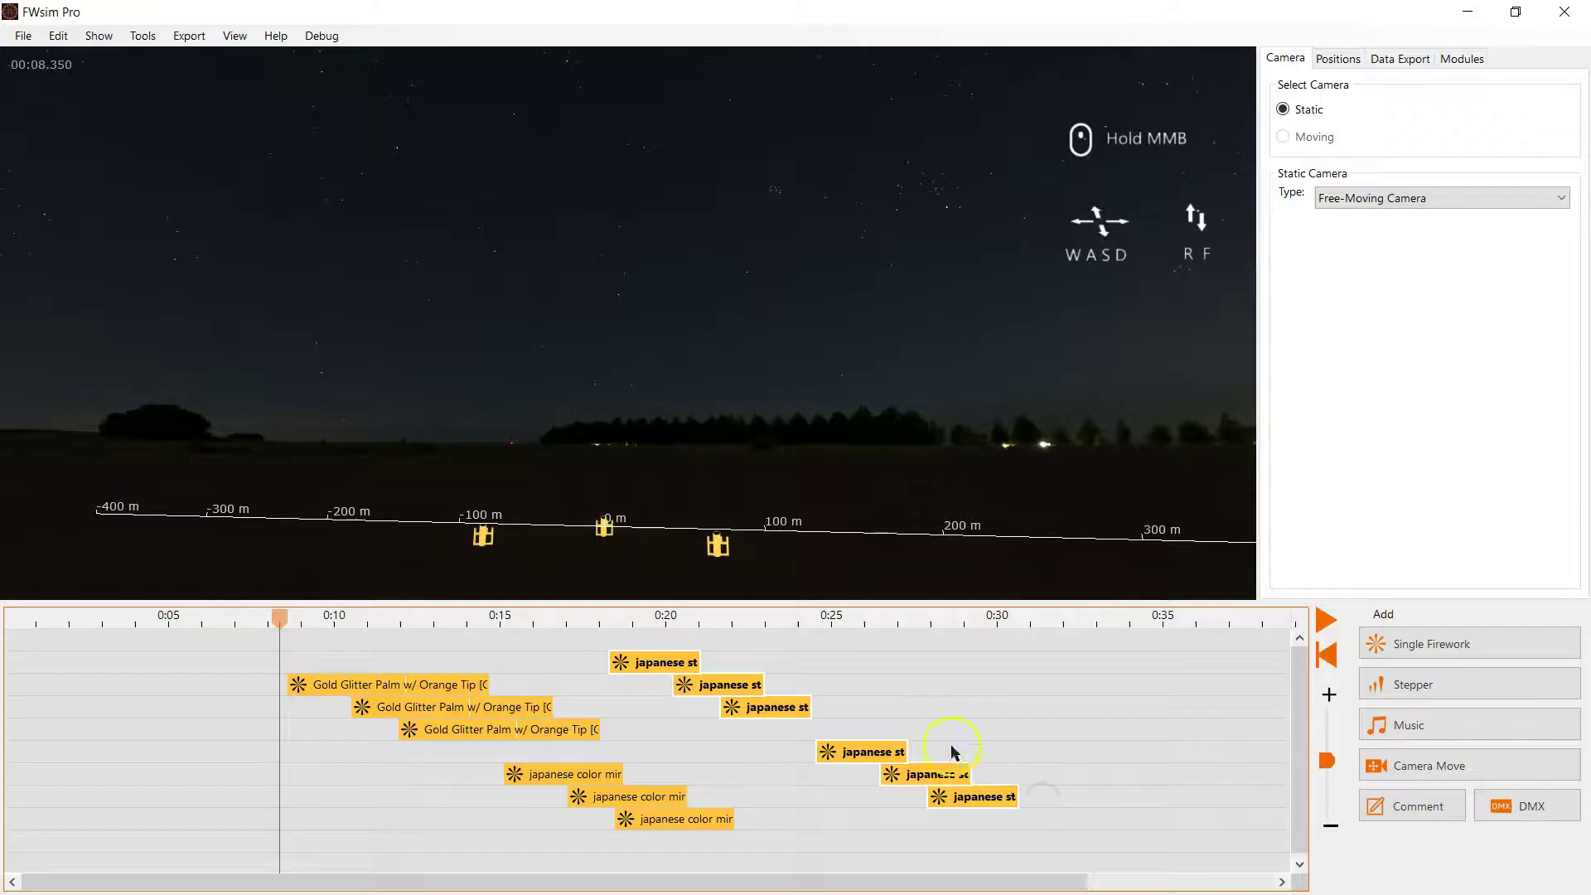
left_click_drag(1060, 833, 711, 727)
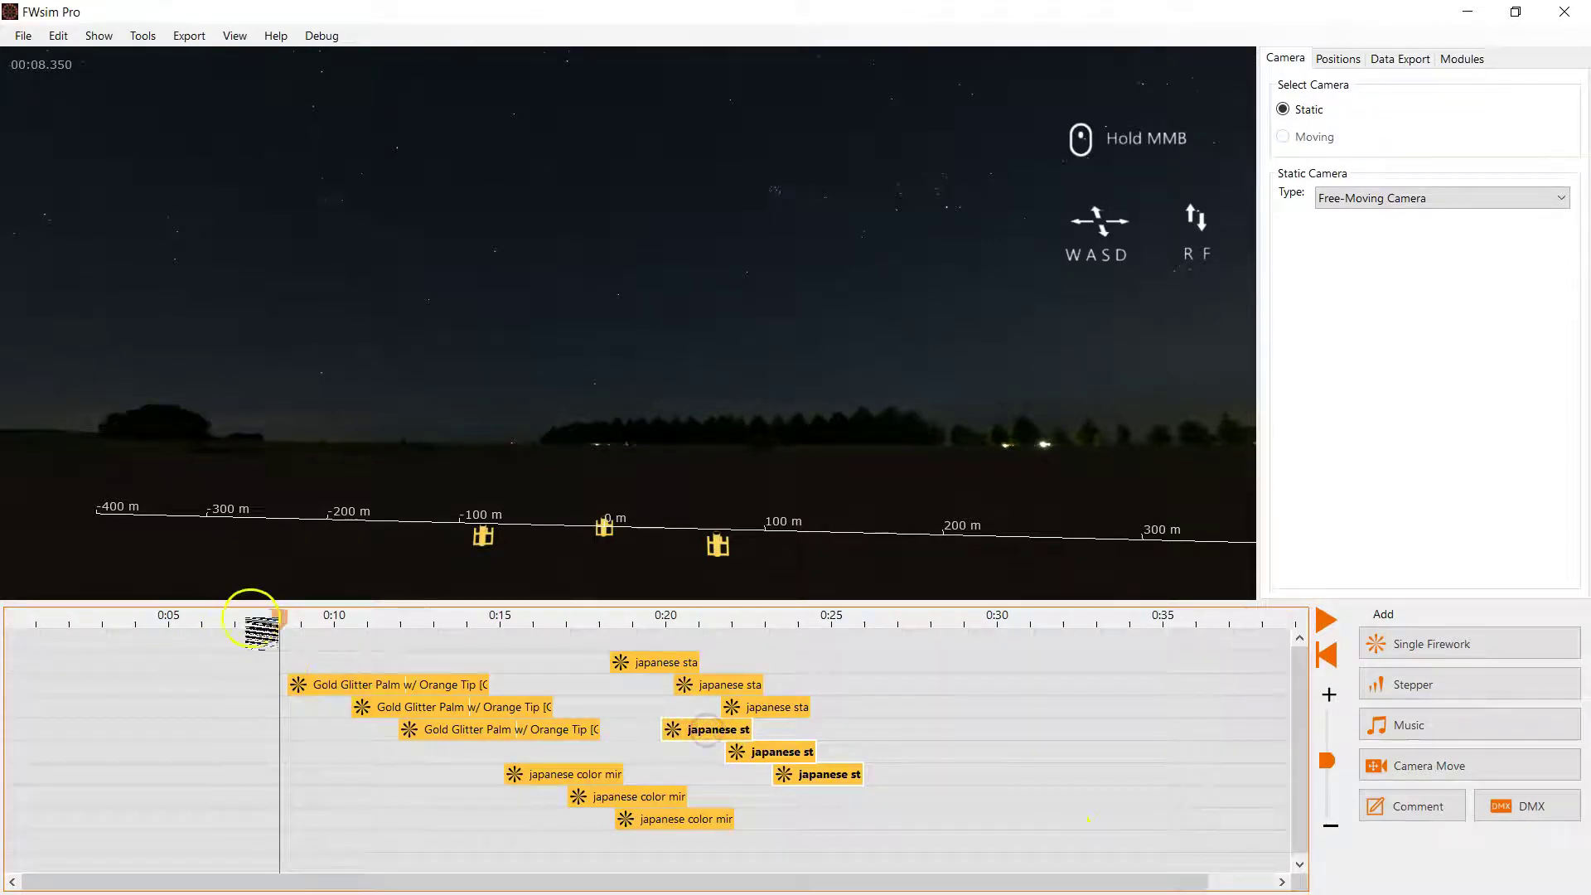
Paste three palm copies as Gold Palm w/ Orange & Green Tip, moved to around 0:22
left_click(261, 630)
left_click(431, 728)
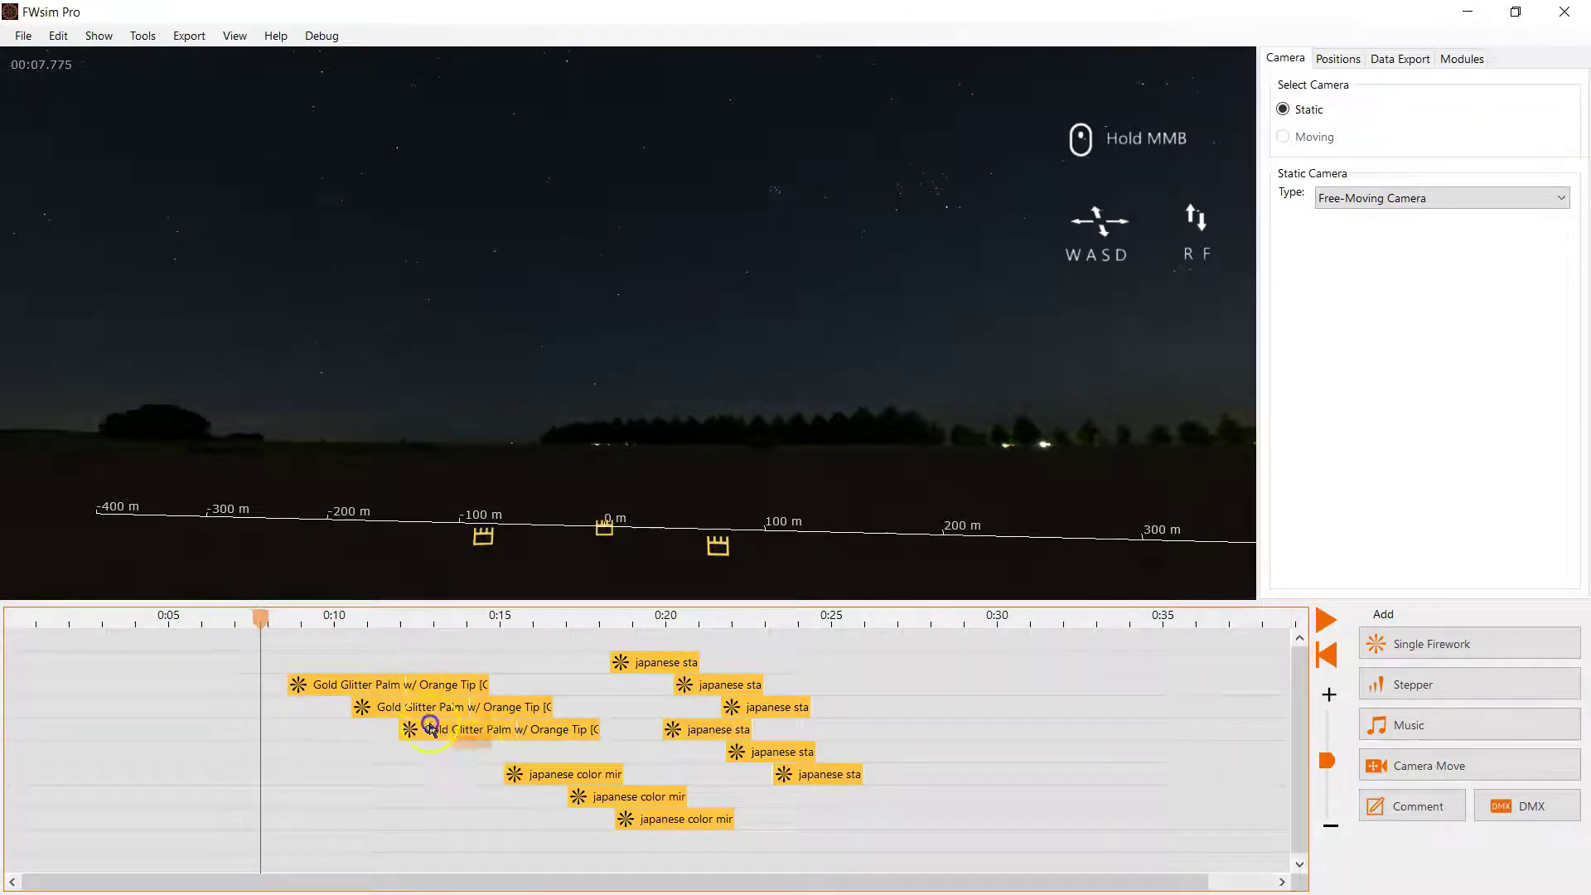
left_click_drag(430, 728, 342, 663)
key("ctrl+v")
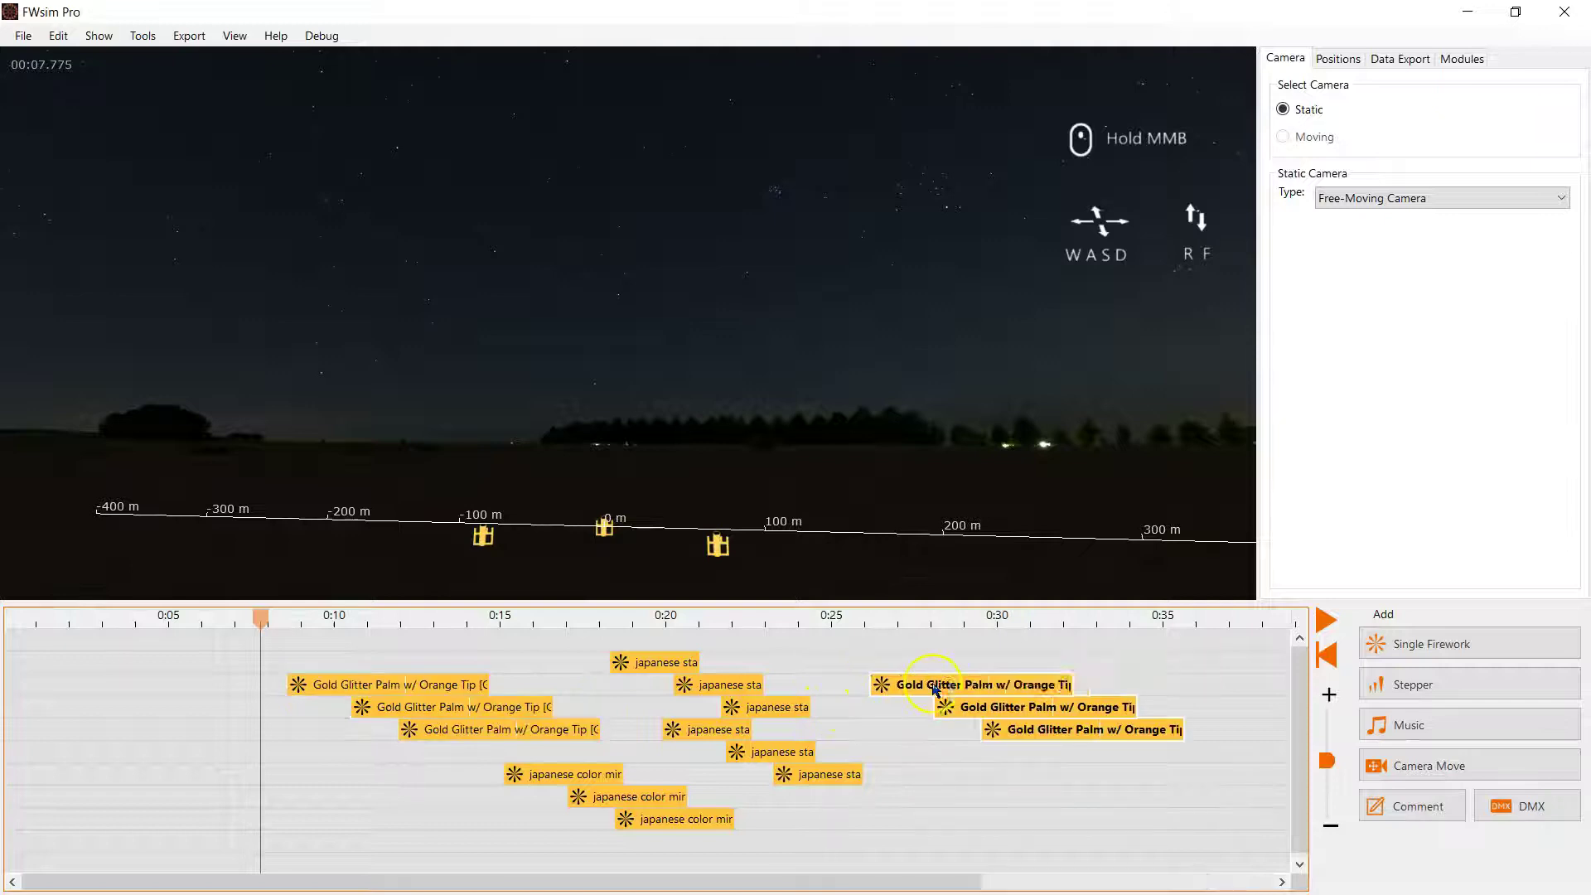
double_click(926, 681)
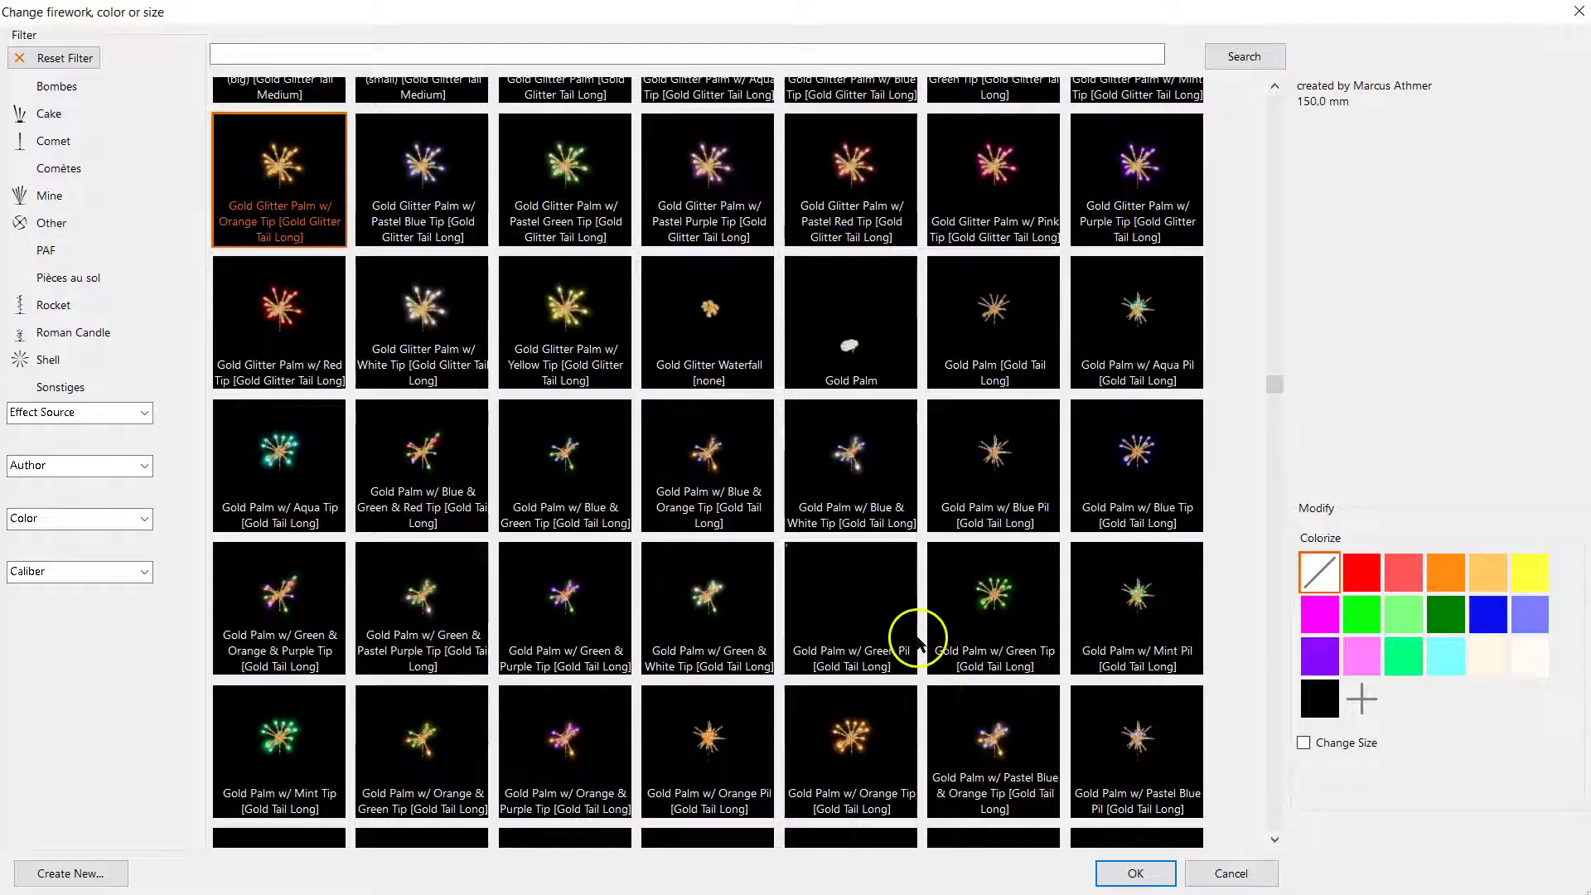
double_click(406, 740)
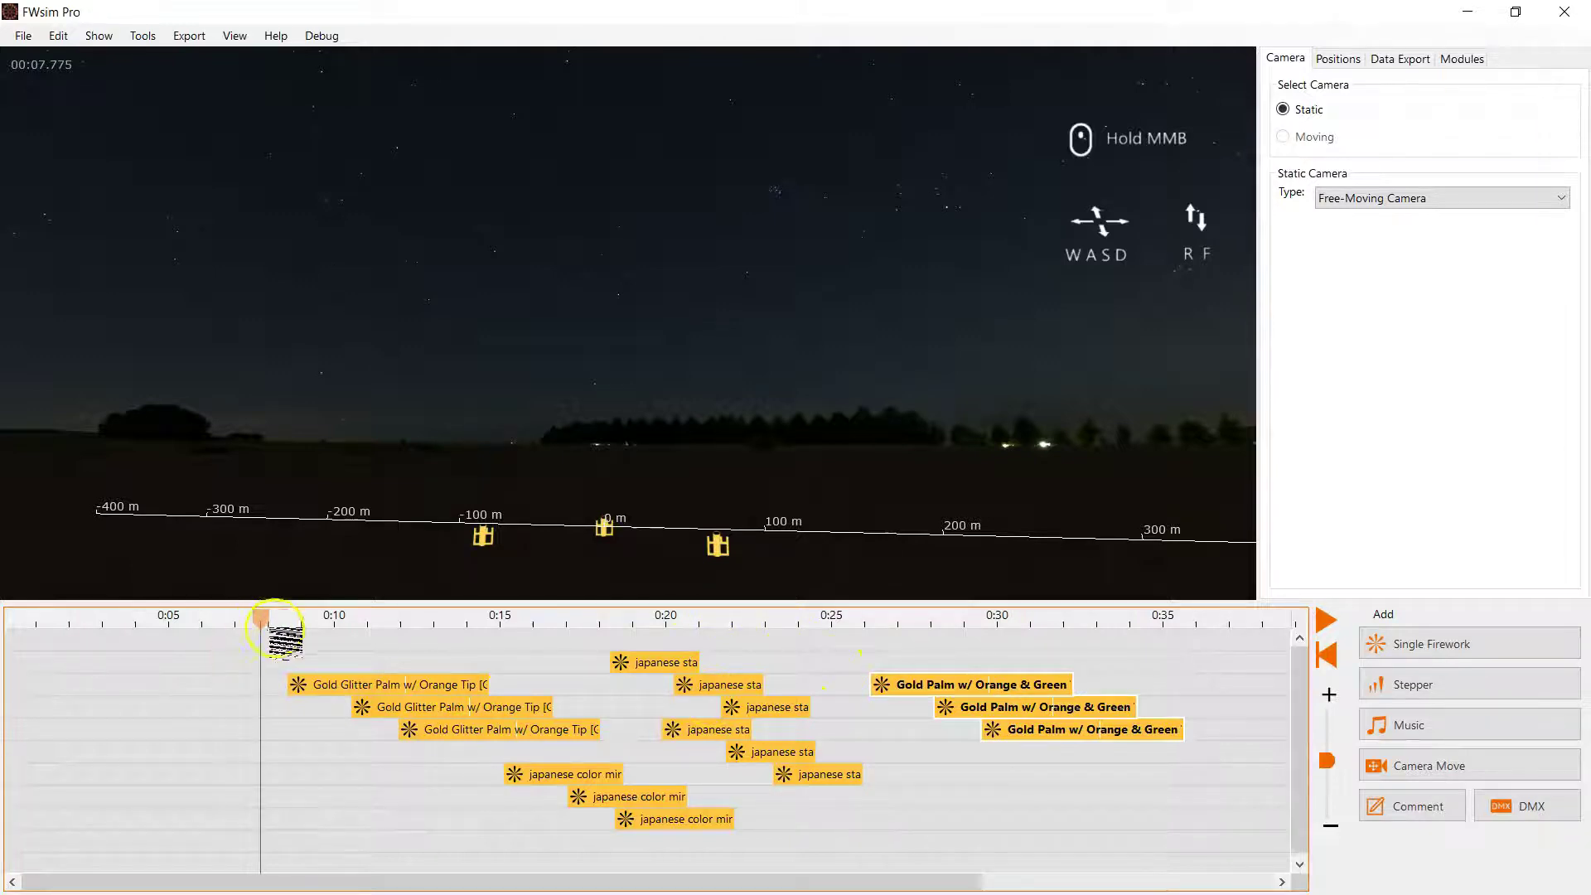
left_click(271, 625)
left_click_drag(1002, 700, 864, 656)
Play the show from about 0:07.85 to watch the palm and mine bursts
left_click(263, 616)
key("space")
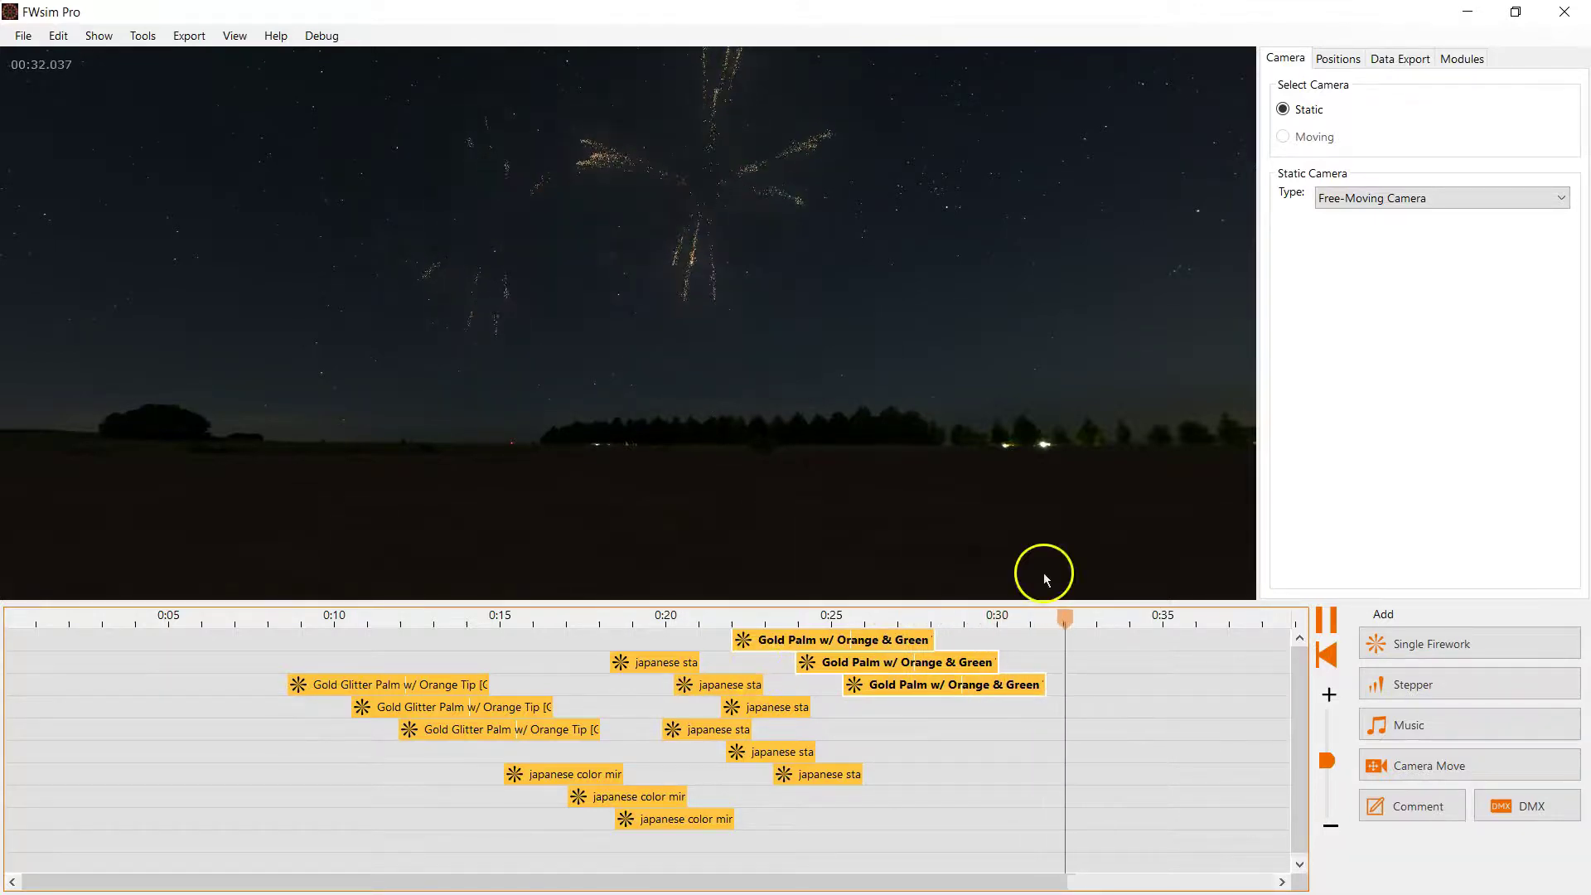
Stop playback and auto-assign firing channels to every cue, acknowledging the Channels updated message
key("space")
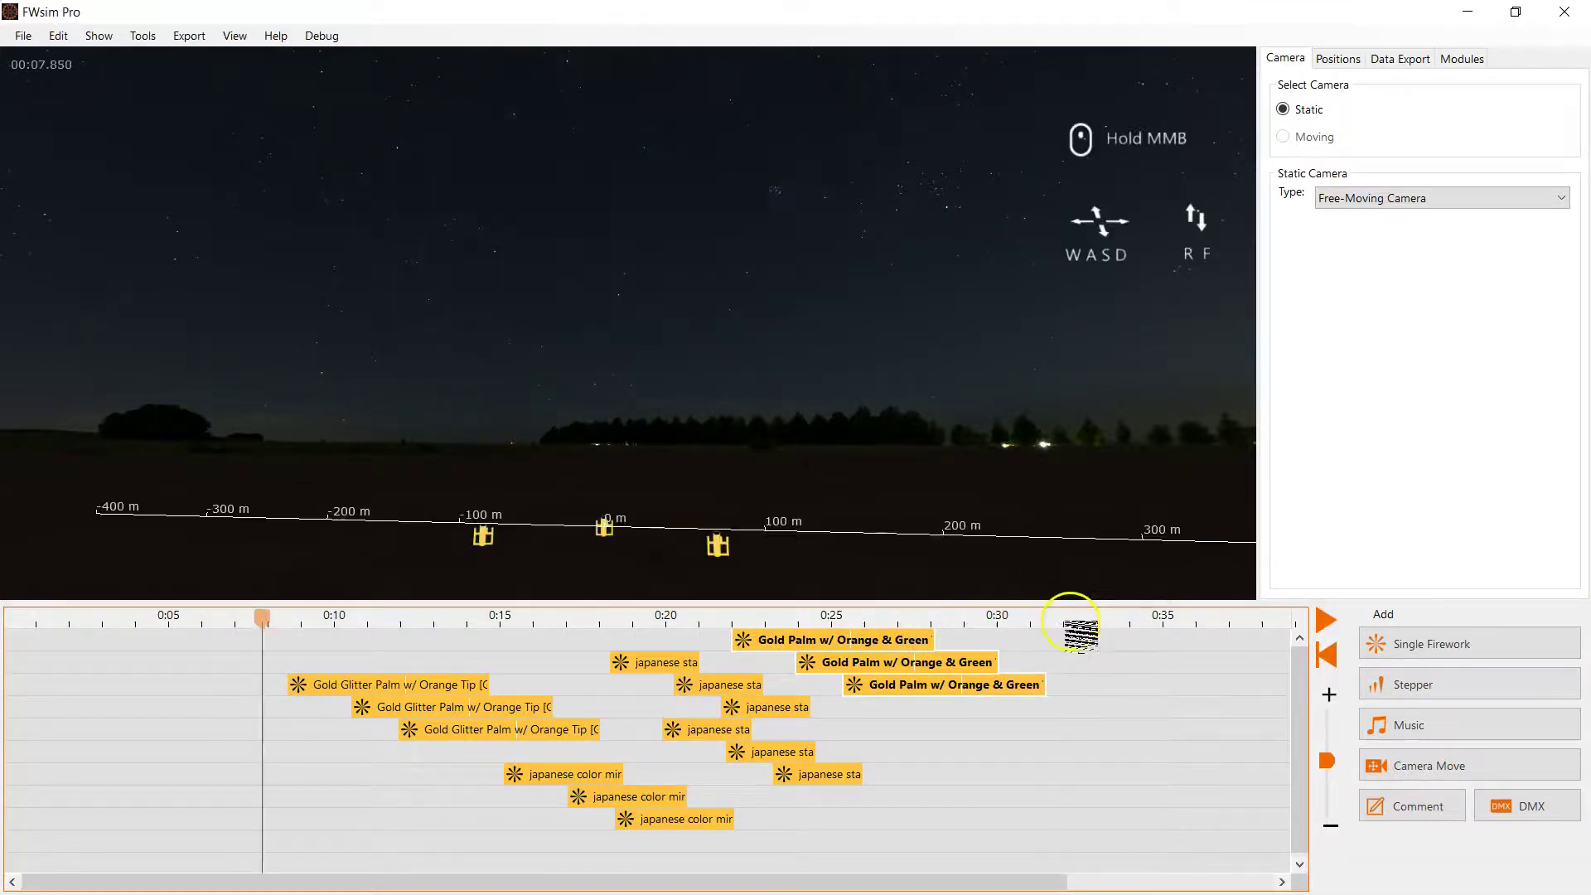
left_click(189, 37)
left_click(228, 57)
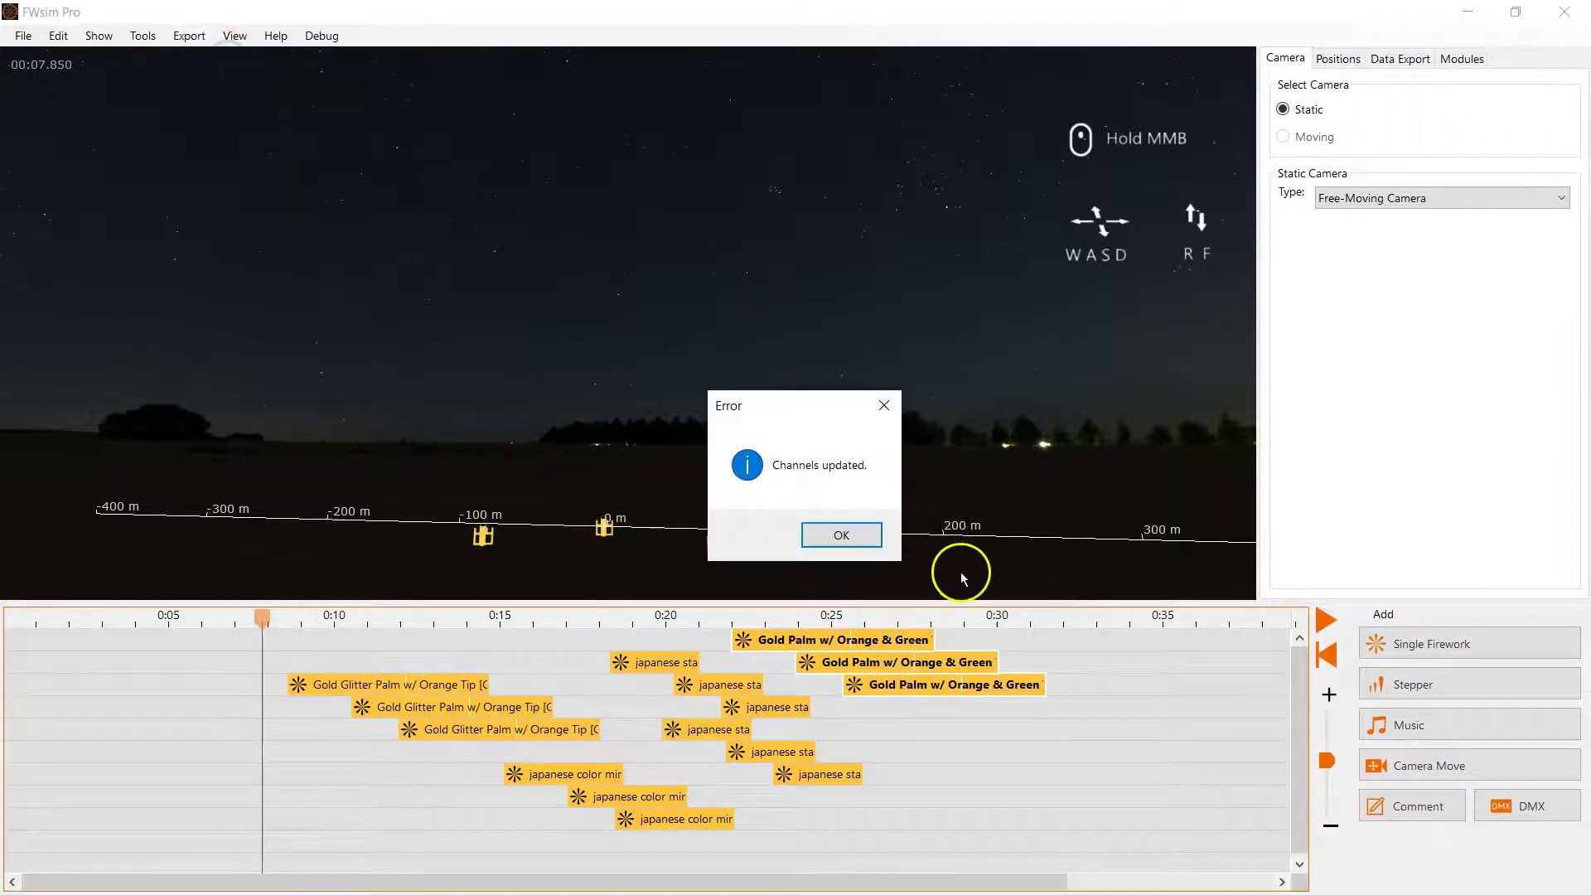
left_click(843, 537)
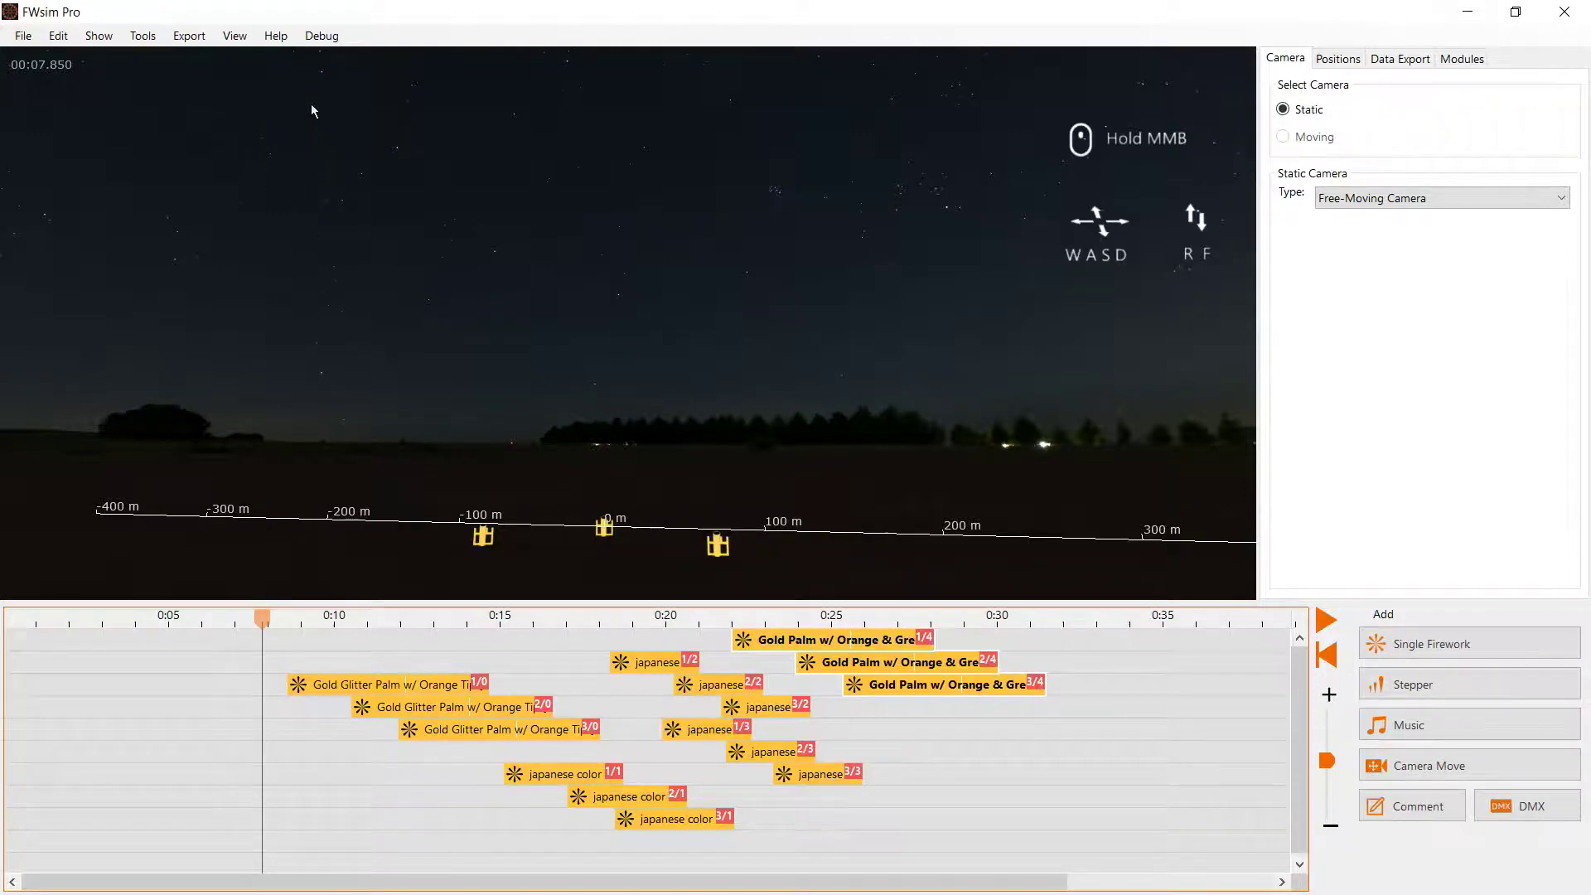
Open the Table View cue table from Tools and reposition its window
left_click(154, 41)
left_click(602, 237)
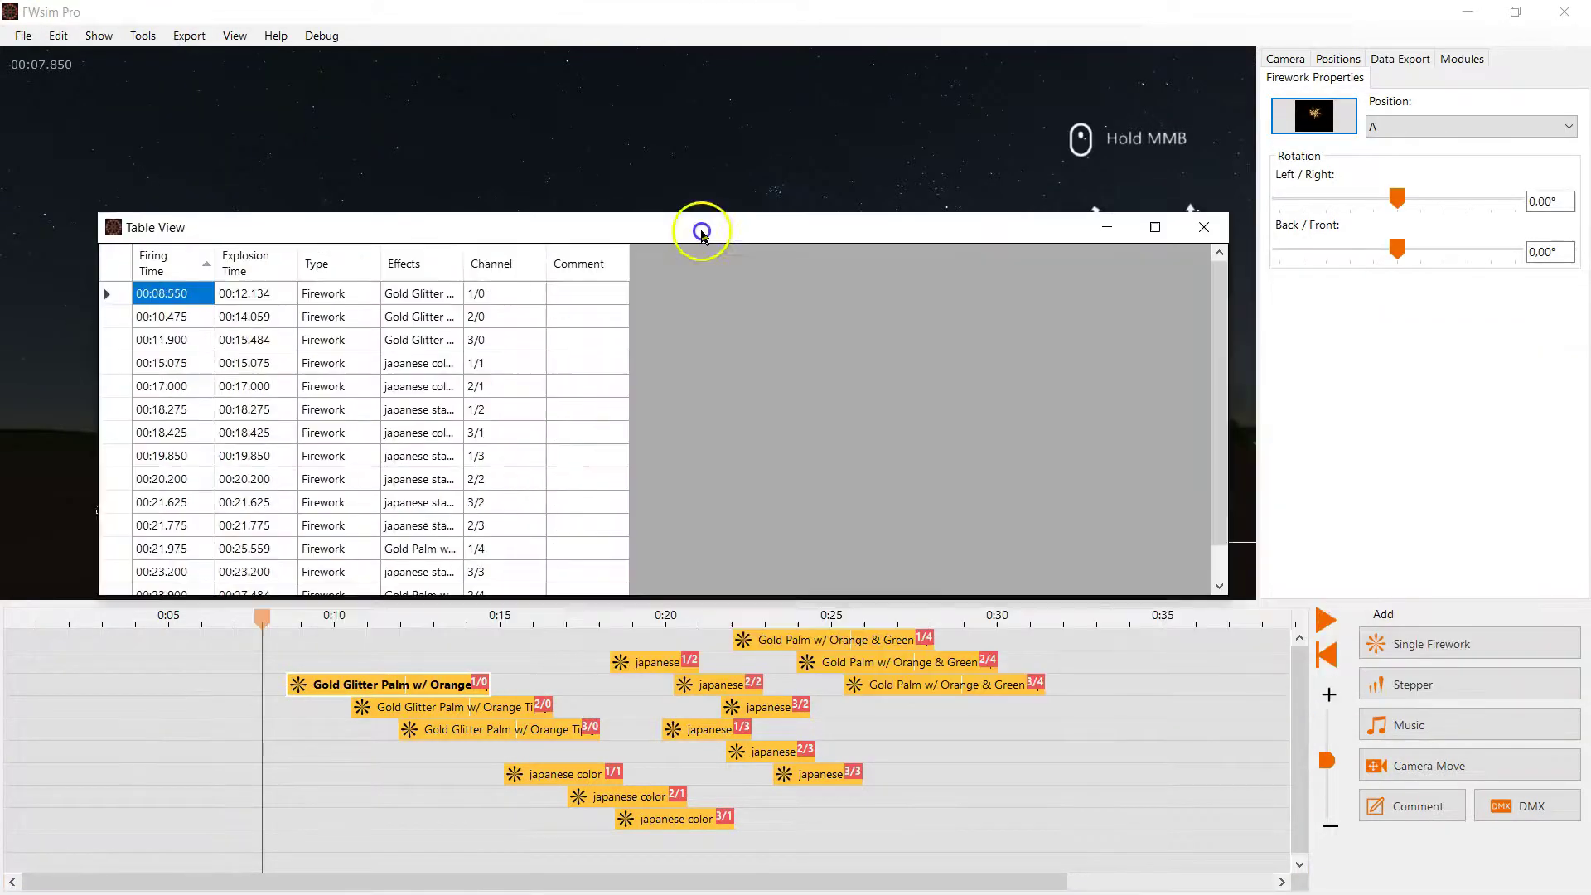
left_click_drag(700, 227, 668, 117)
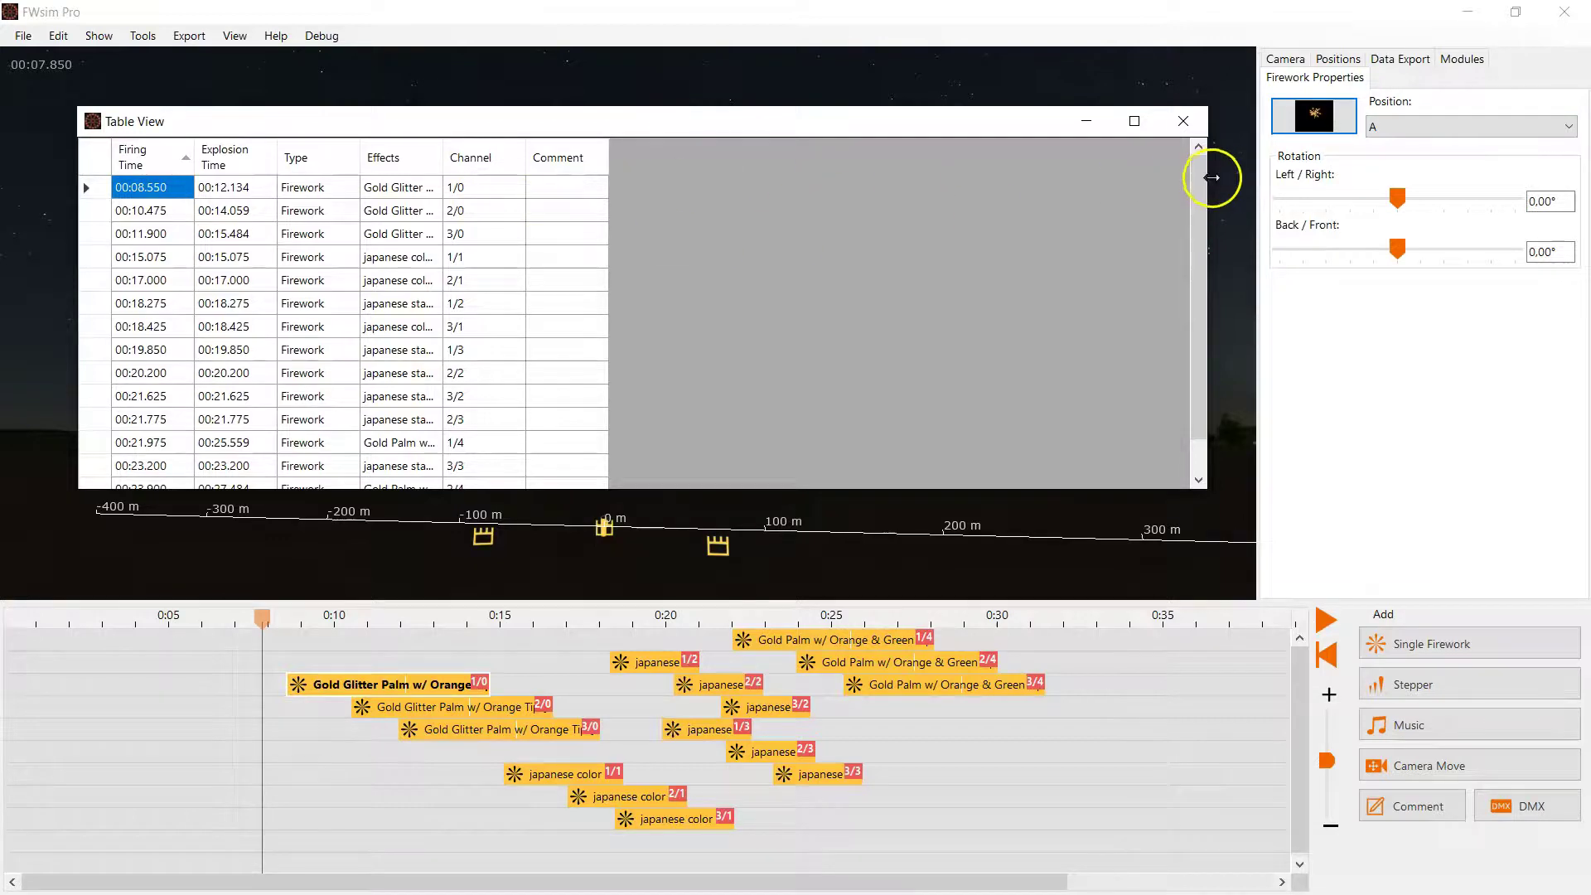
left_click_drag(1201, 253, 1180, 156)
left_click(1195, 121)
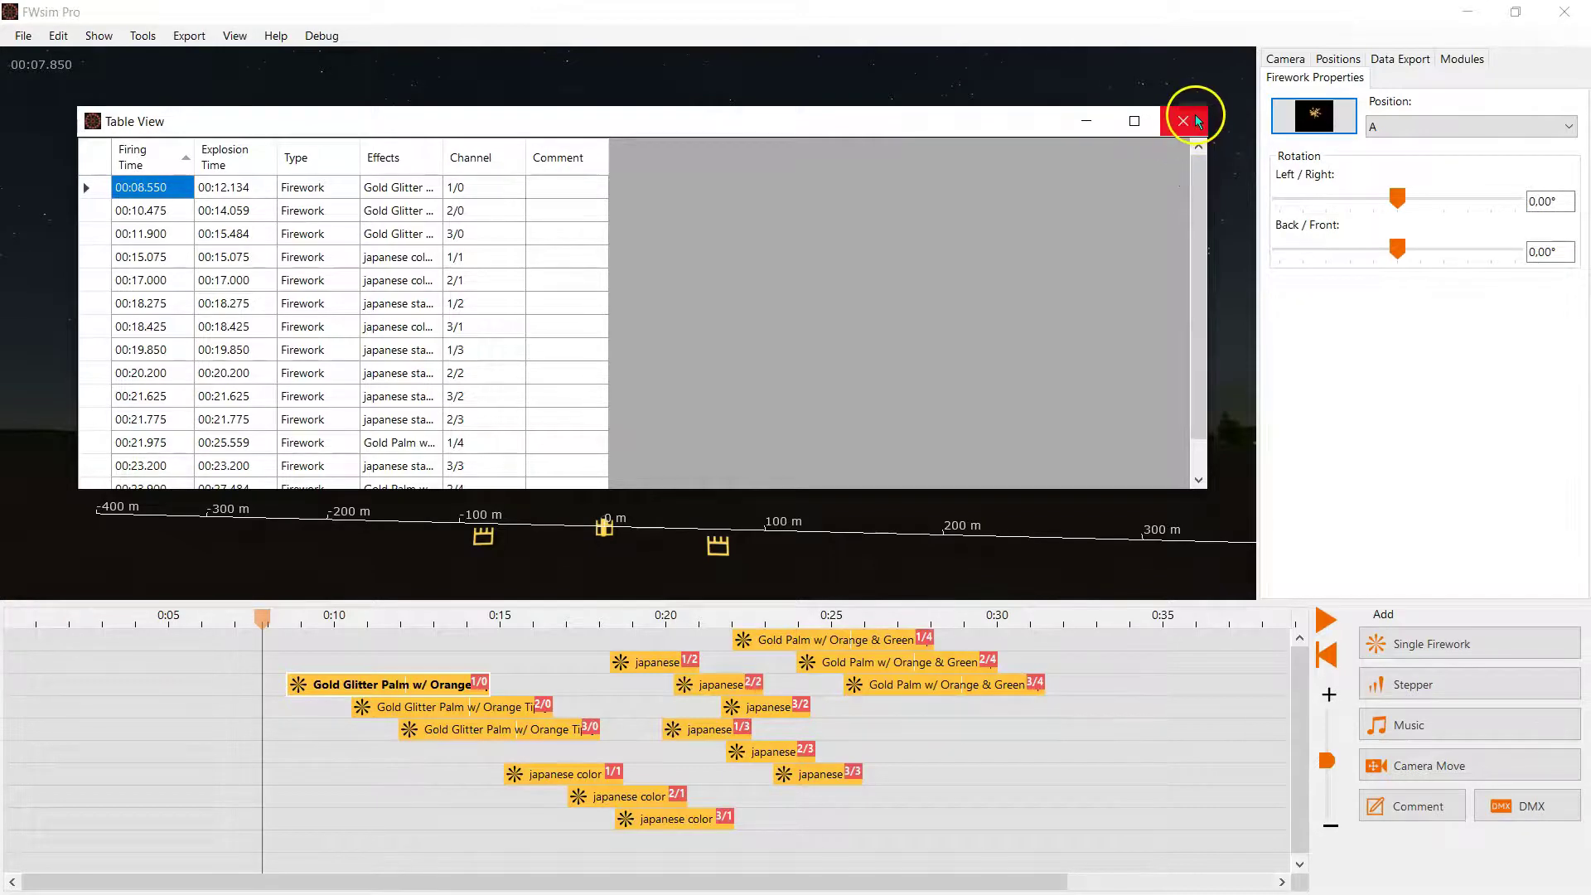
Inspect the first cue's channel 1/0 value, then close the cue table
left_click(463, 187)
left_click(465, 184)
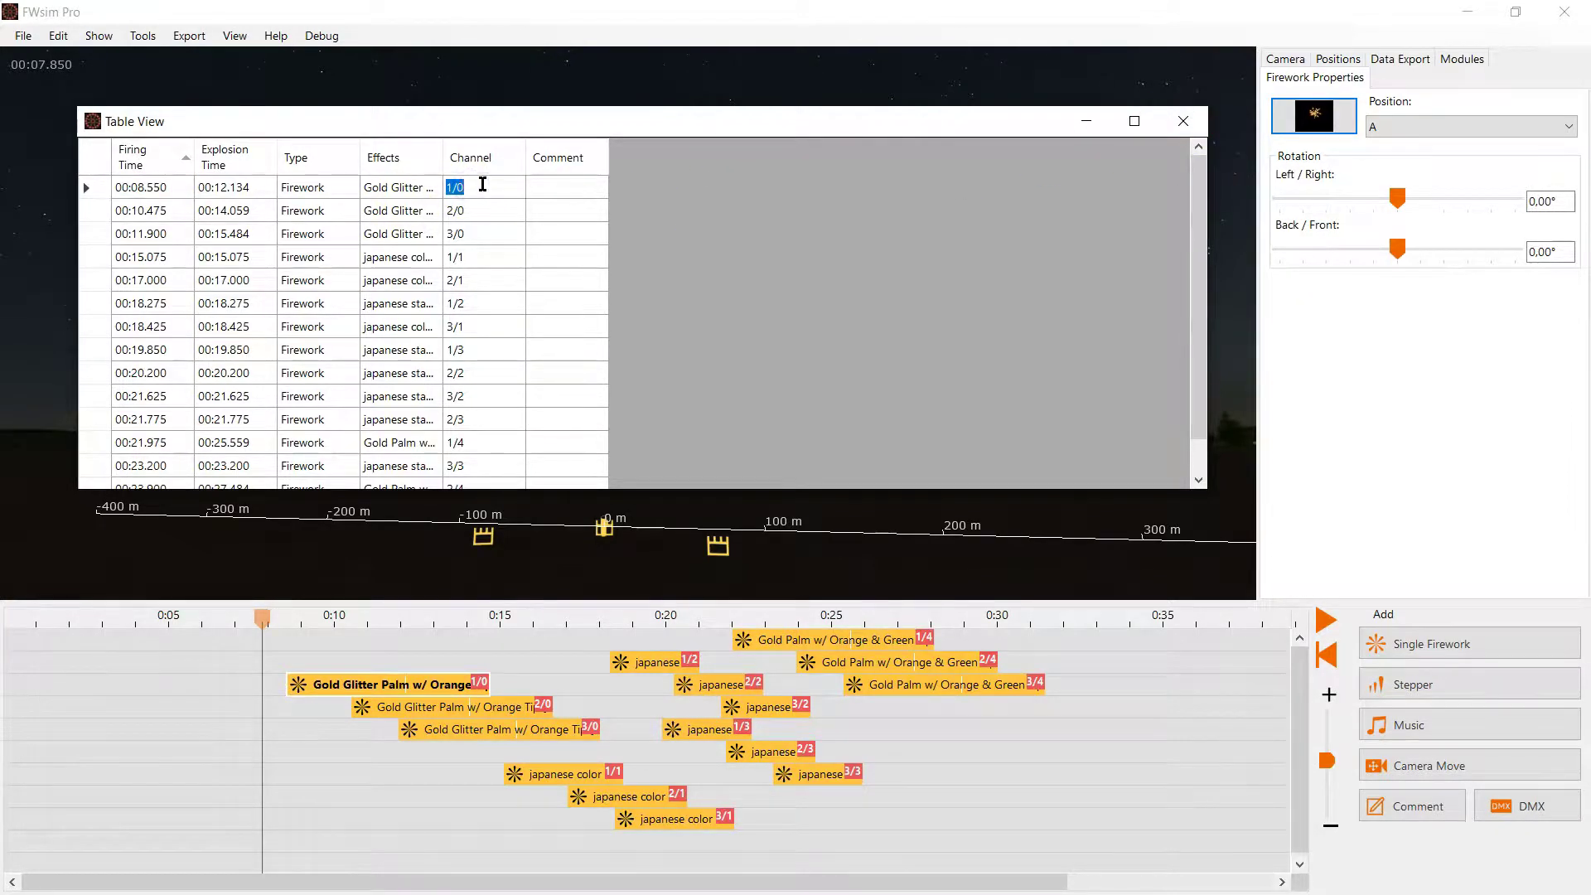
left_click(1183, 121)
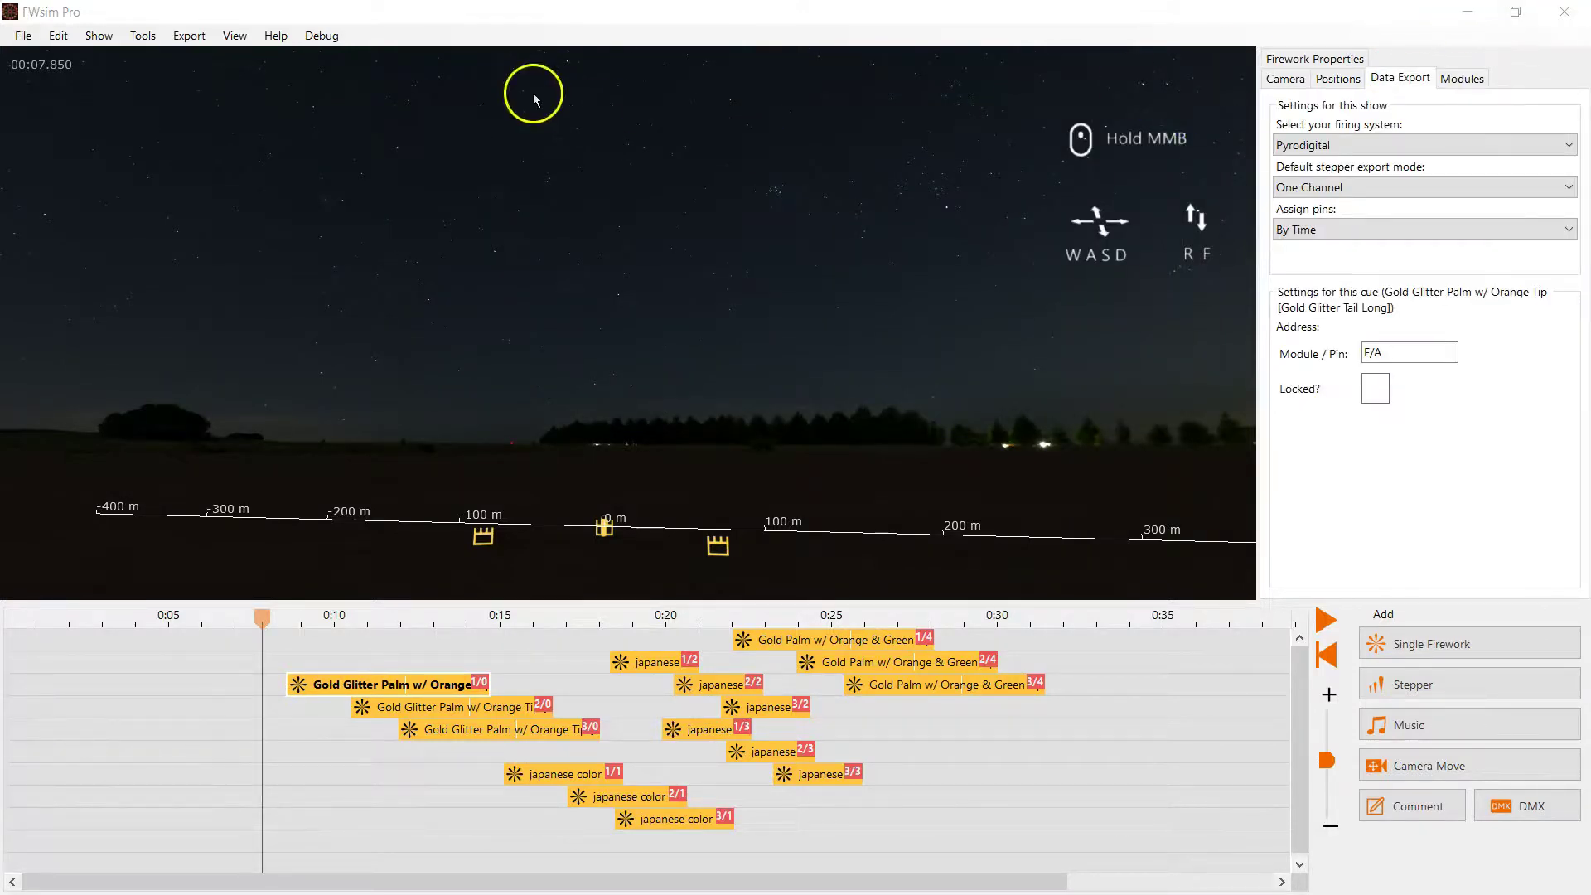
Start the Pyrodigital firing-system export and choose Write to text file output
left_click(184, 37)
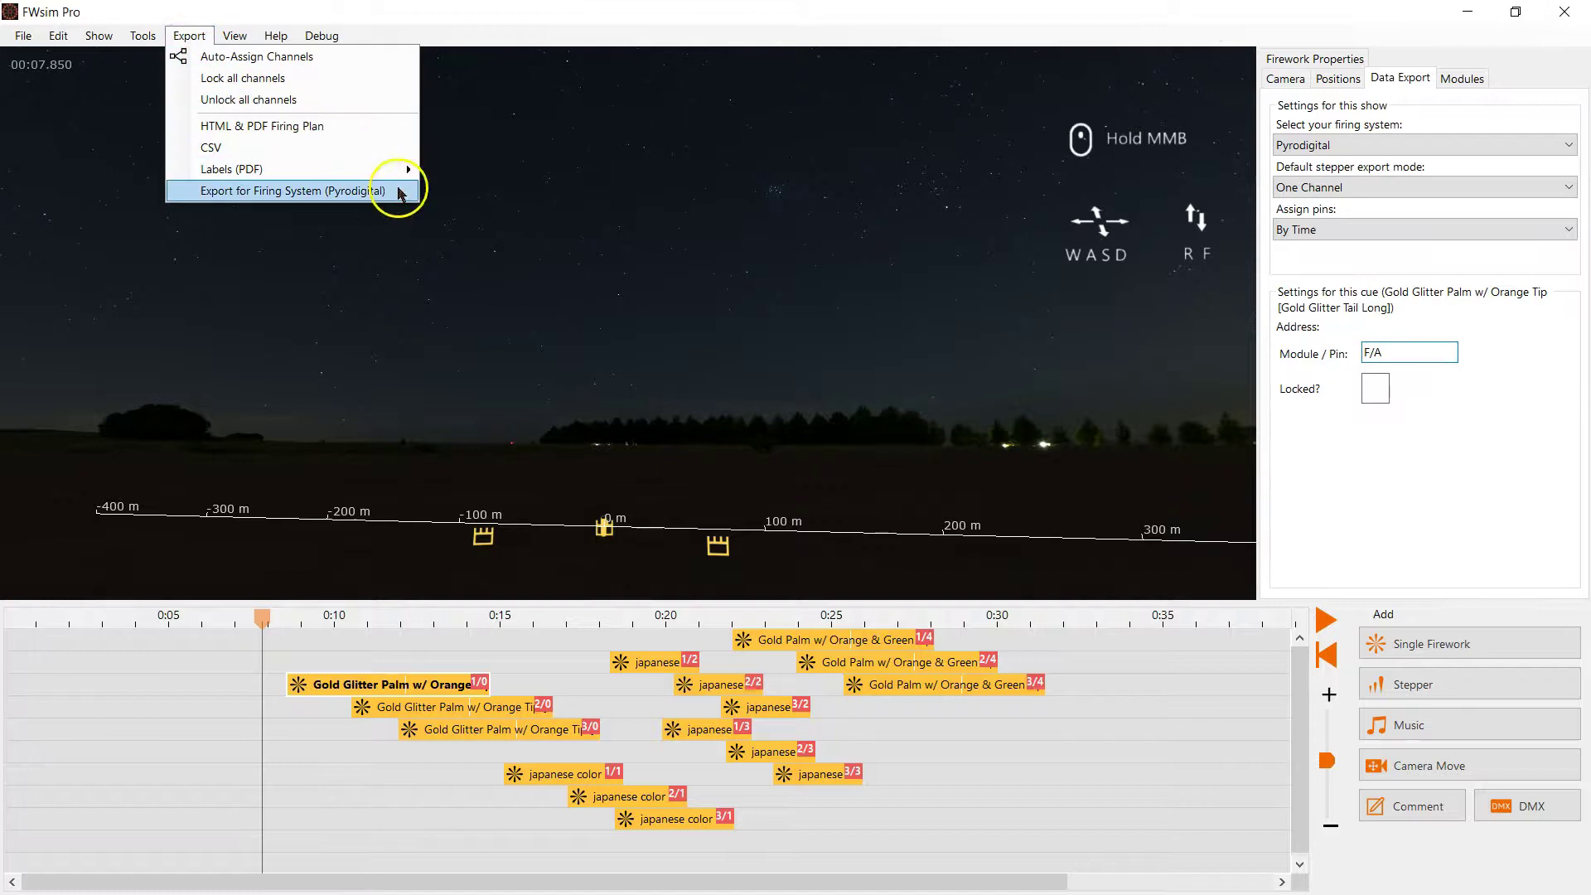
left_click(400, 192)
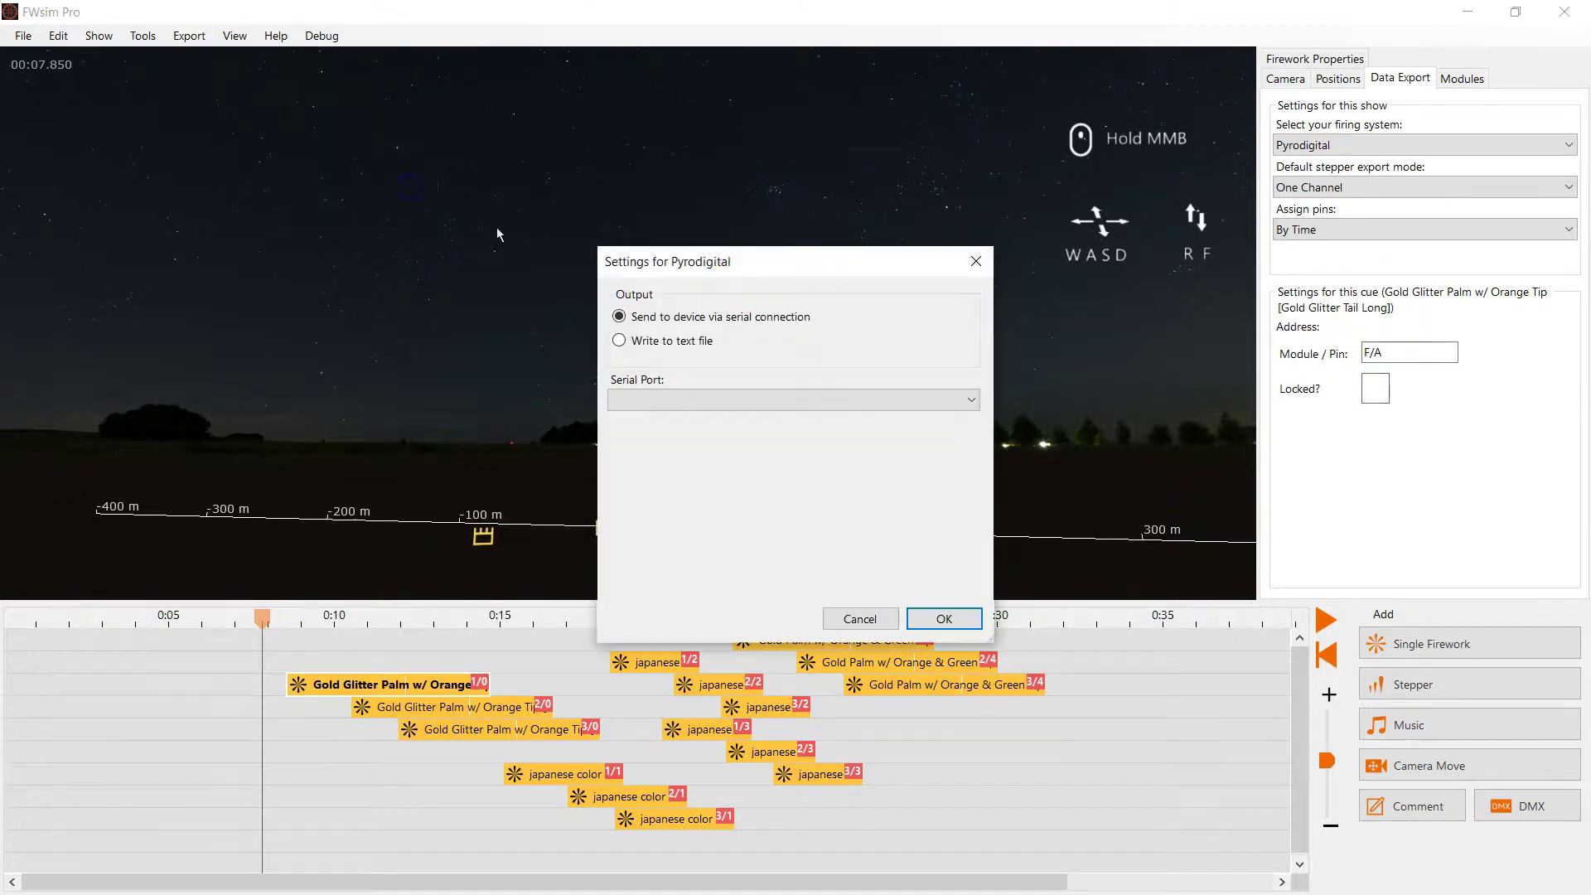
left_click_drag(785, 261, 600, 128)
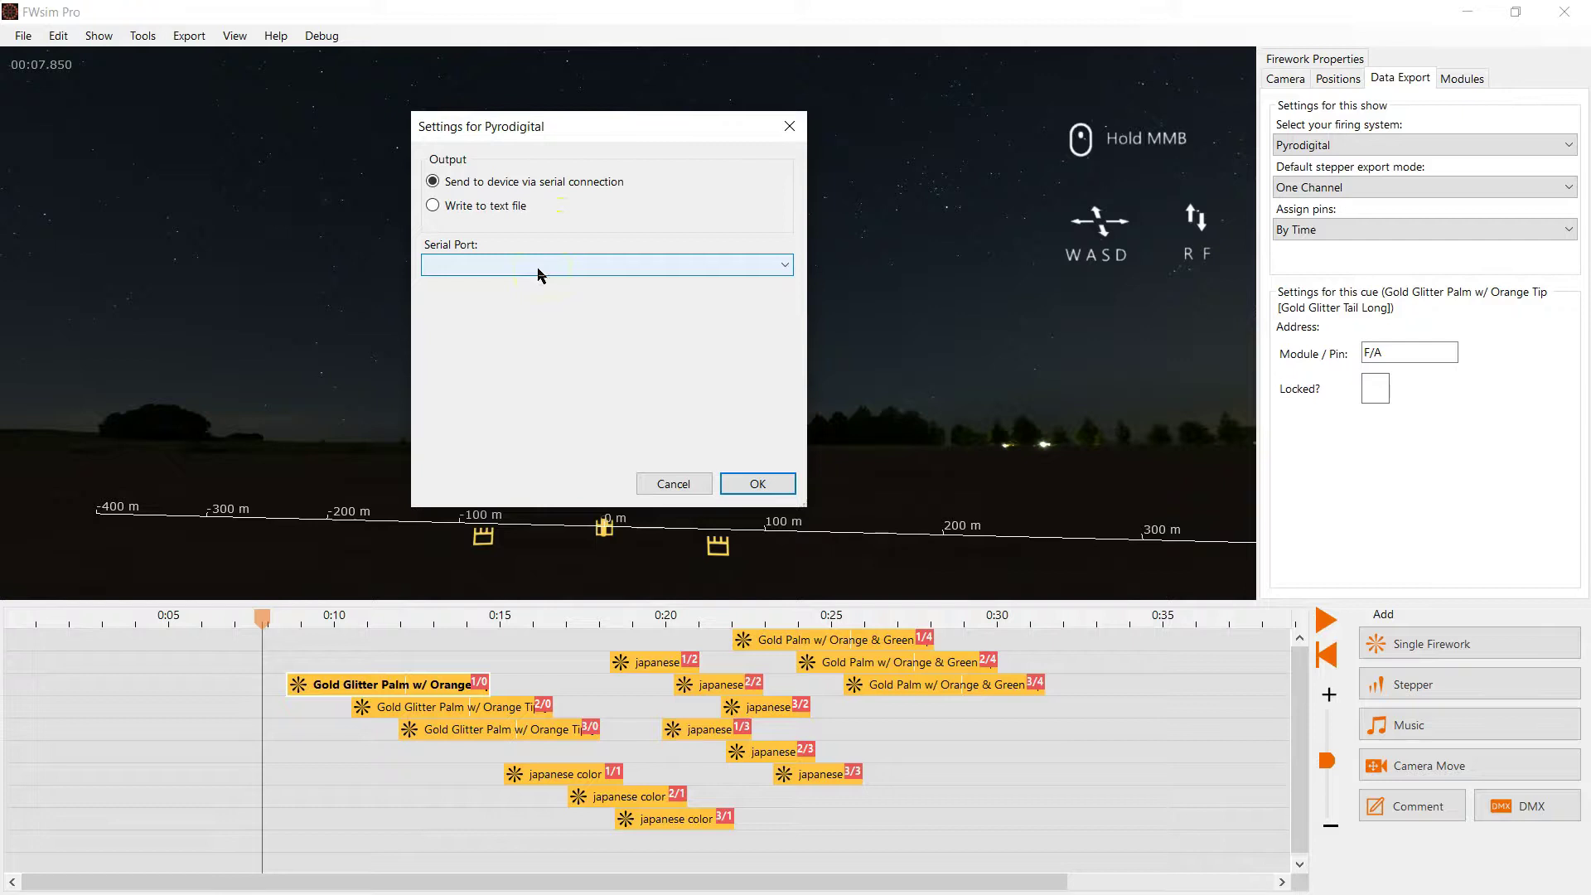
left_click(507, 205)
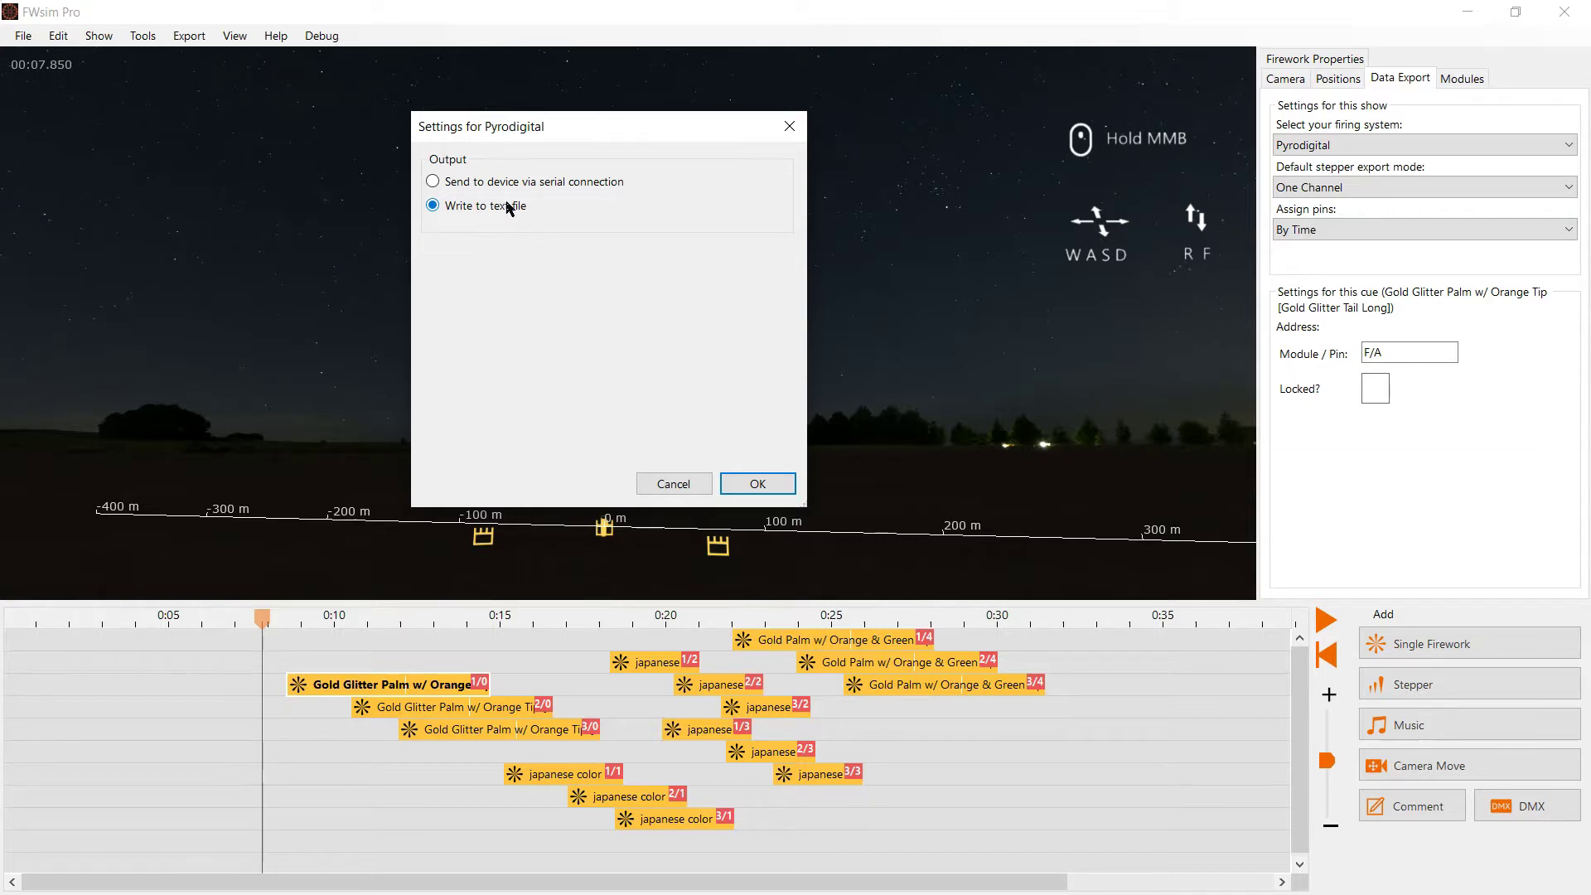
Confirm the export settings to generate pyrodigital File.txt
key("Return")
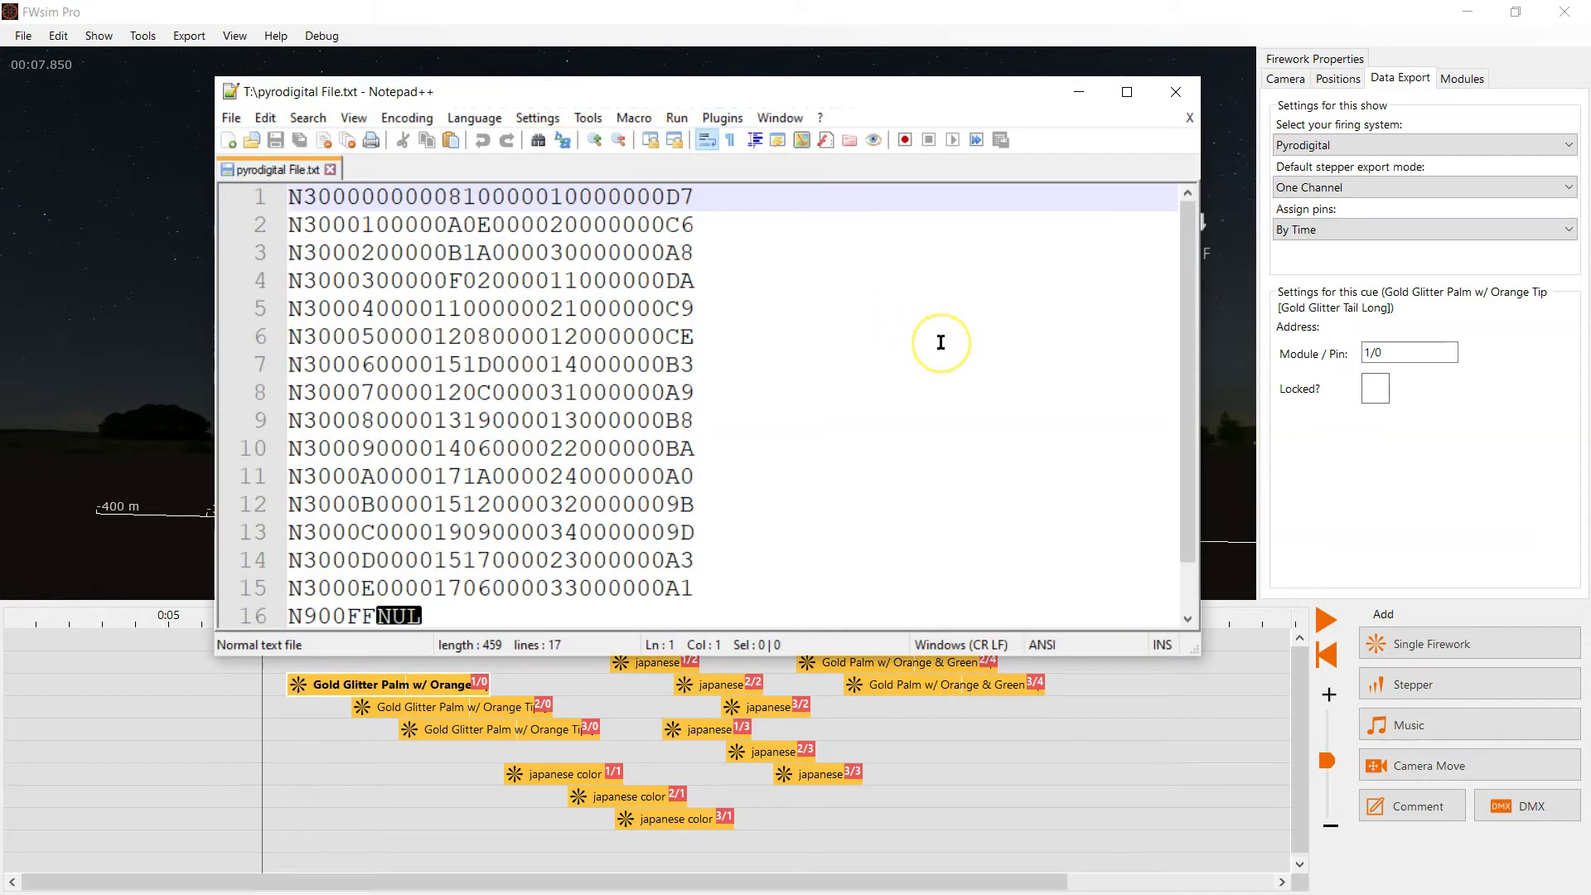